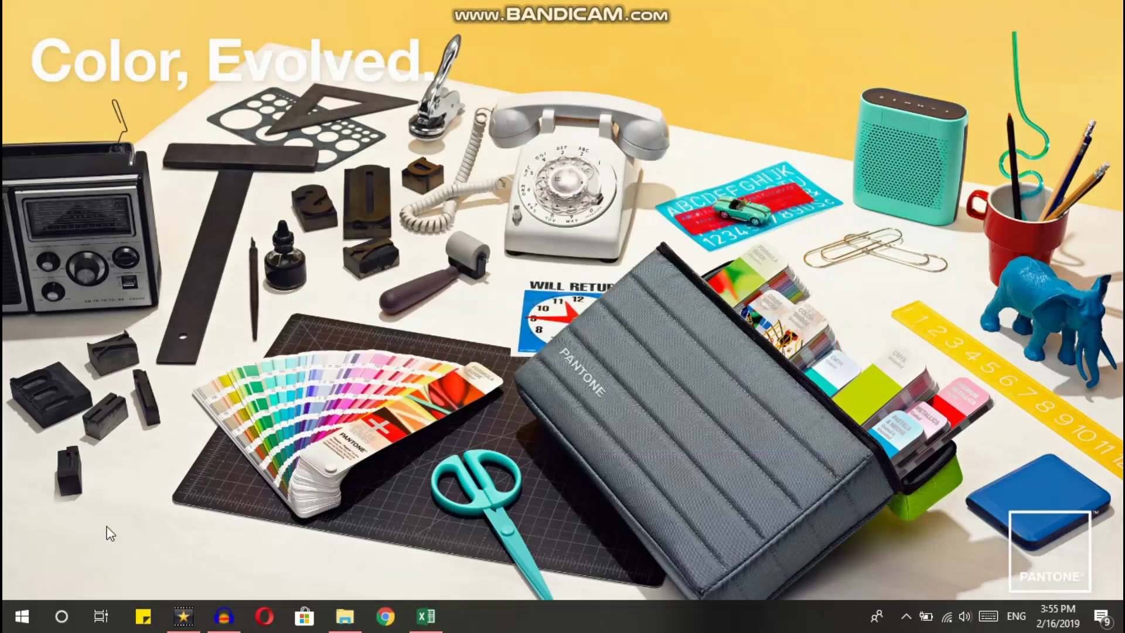
Switch from the Start menu to the open Excel workbook of fertilizer and harvest data
click(18, 616)
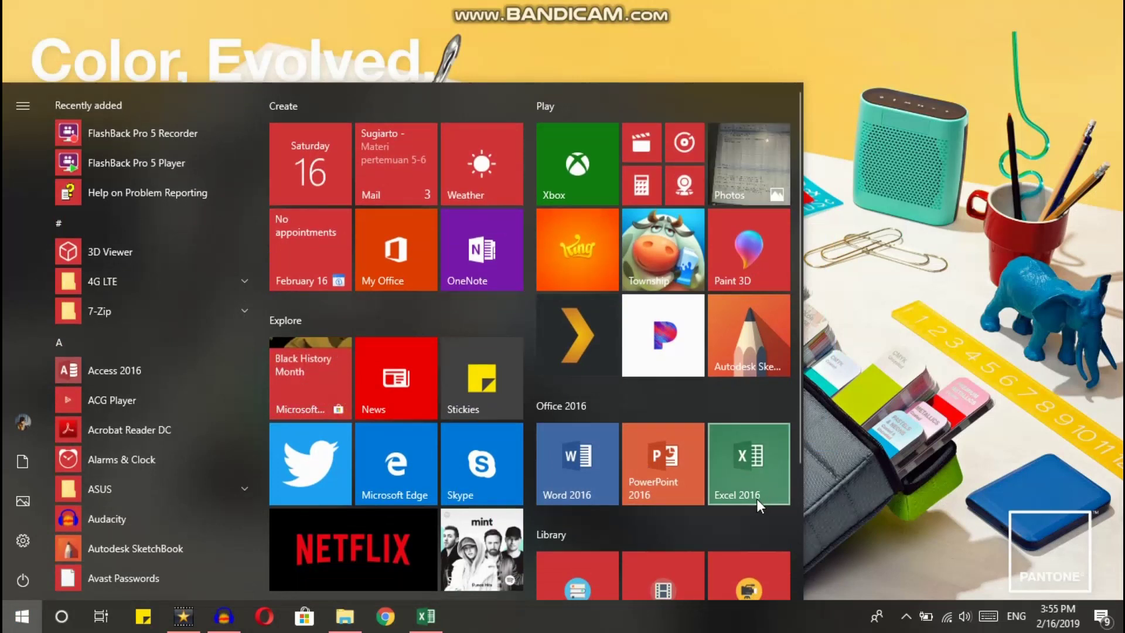
click(436, 625)
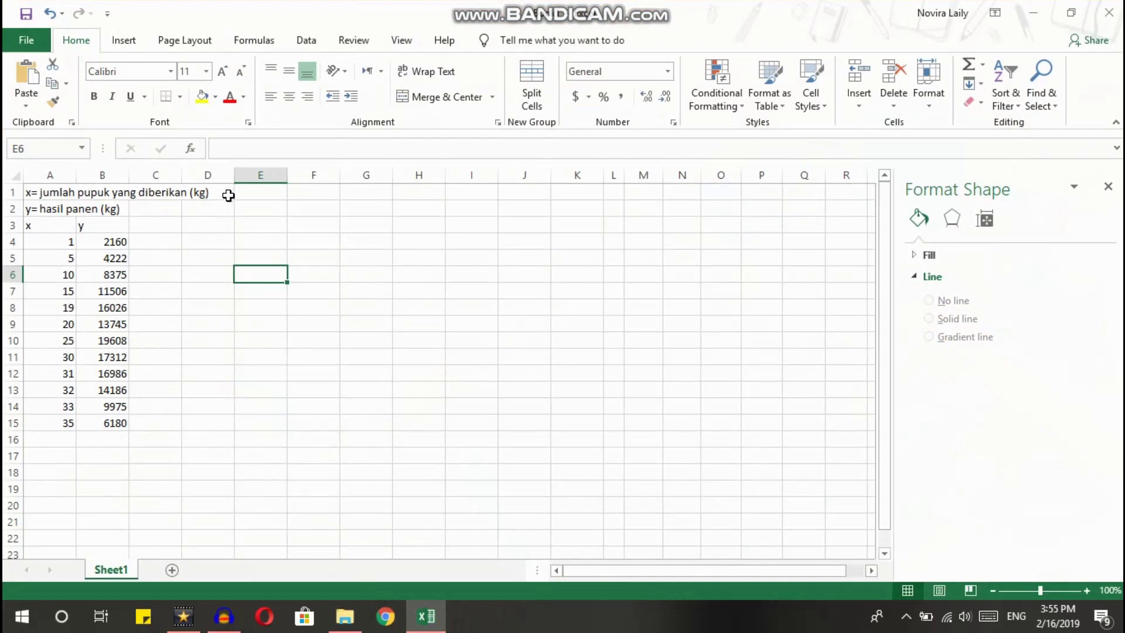
Insert a markers-only scatter chart of A4:B15 and place it beside the data
click(162, 215)
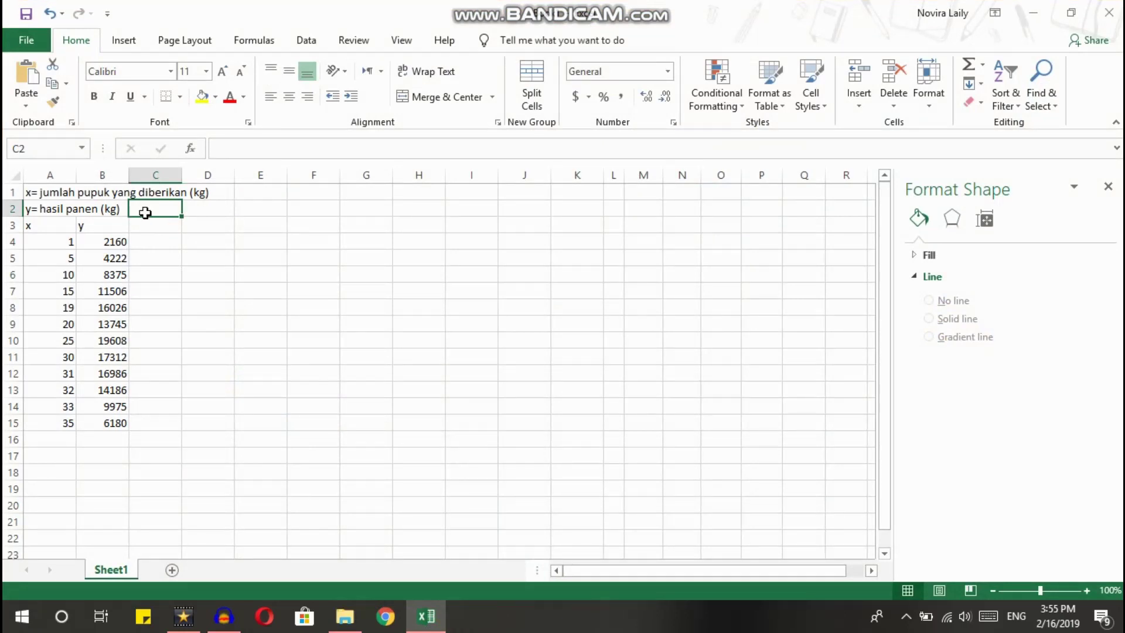
click(166, 369)
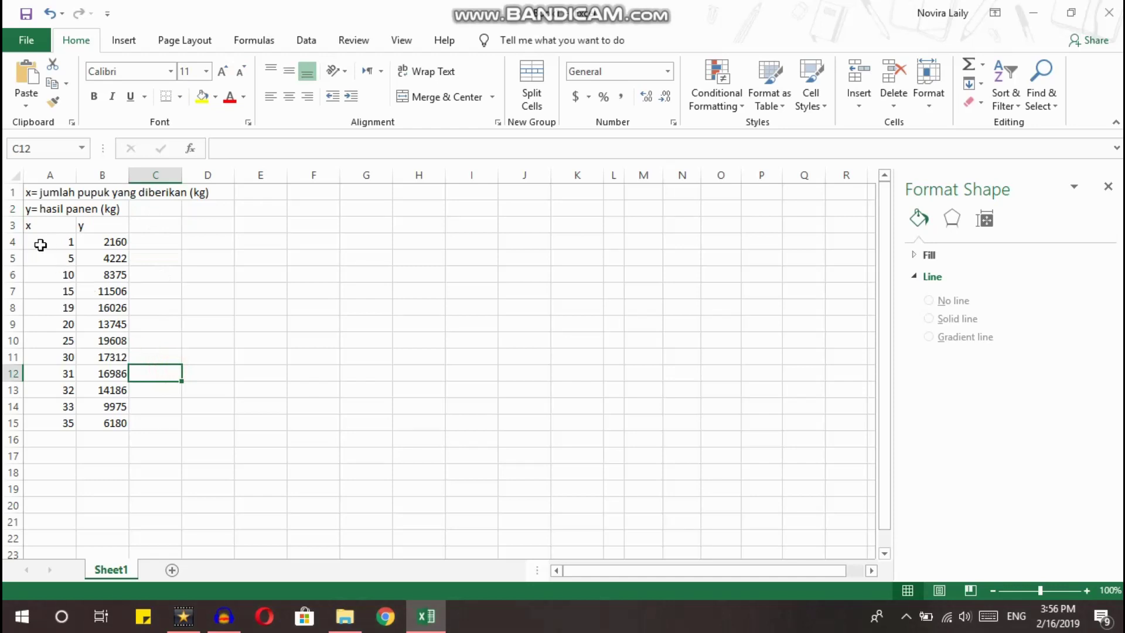
drag(40, 245, 102, 433)
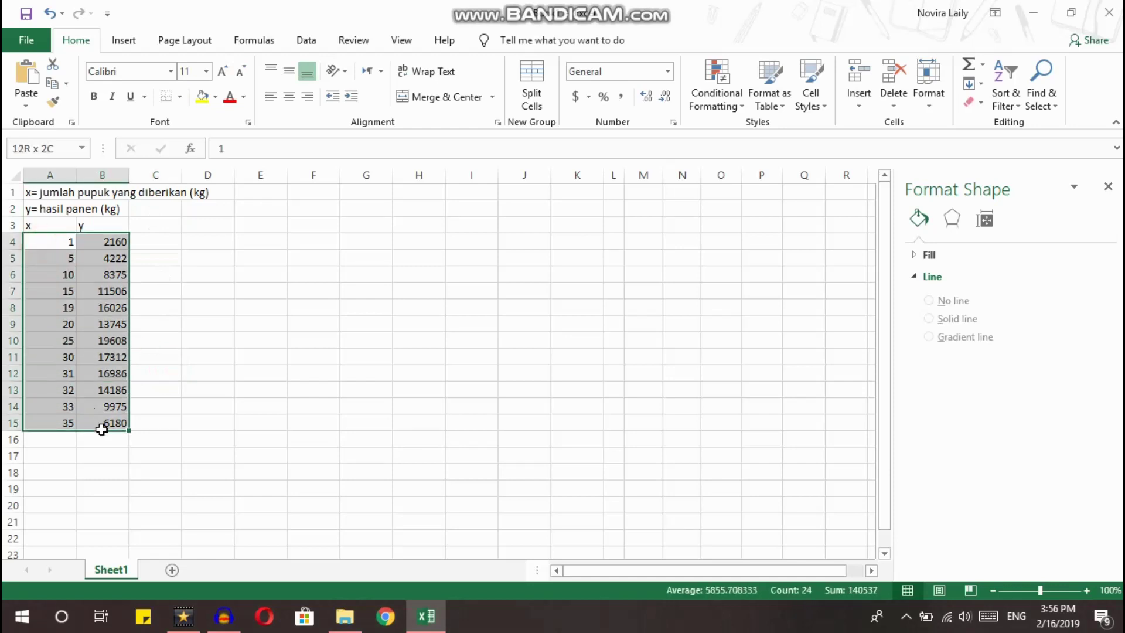
click(125, 42)
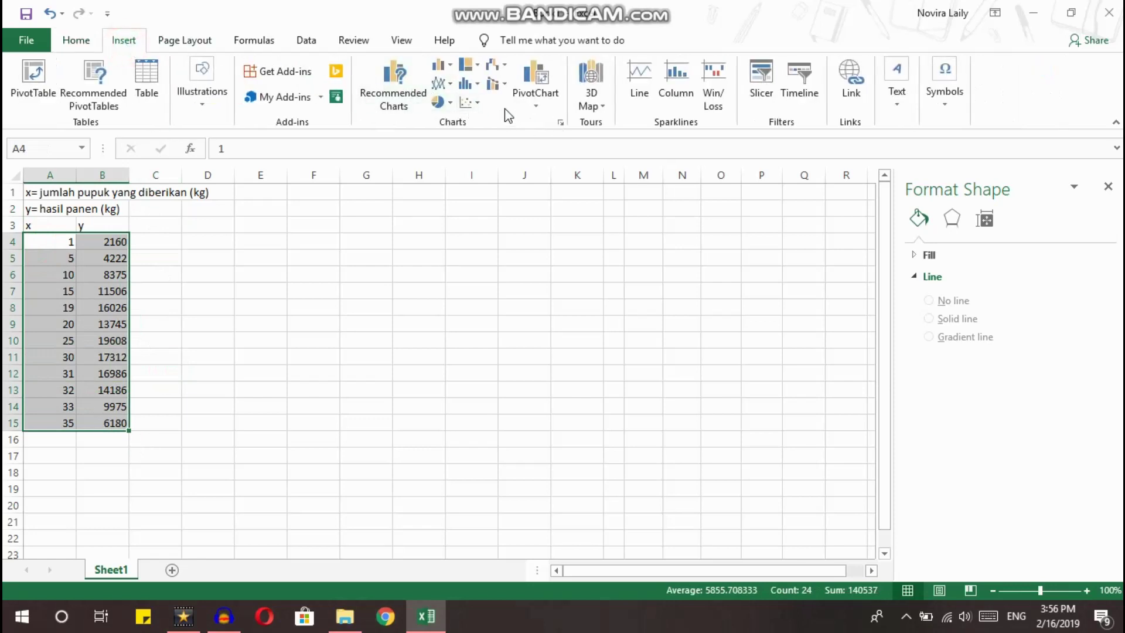
click(476, 104)
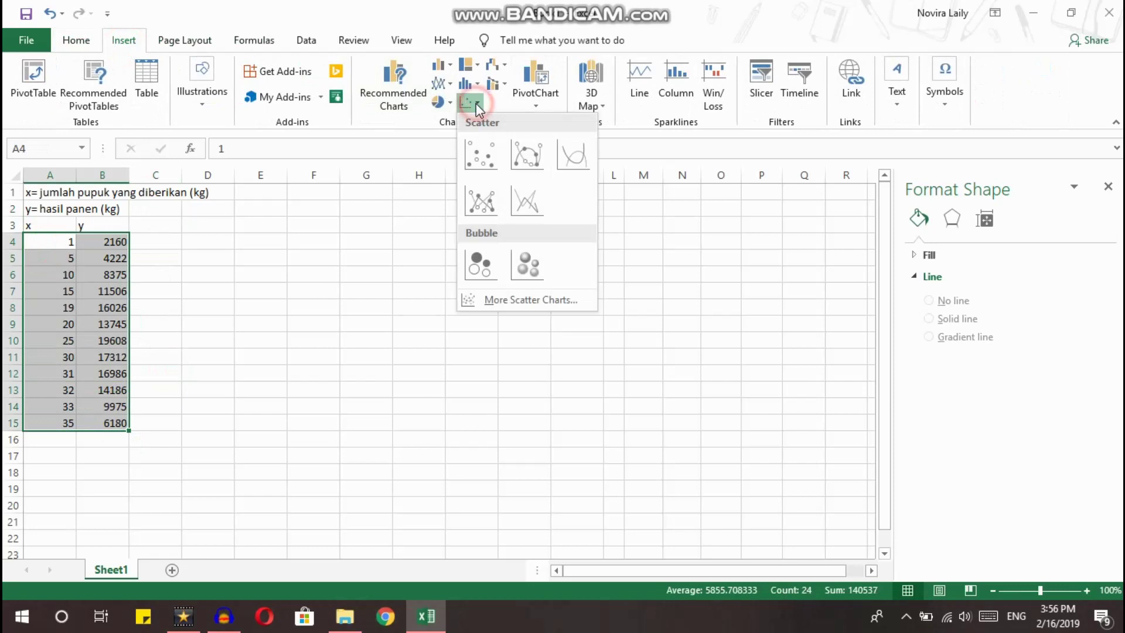
click(484, 144)
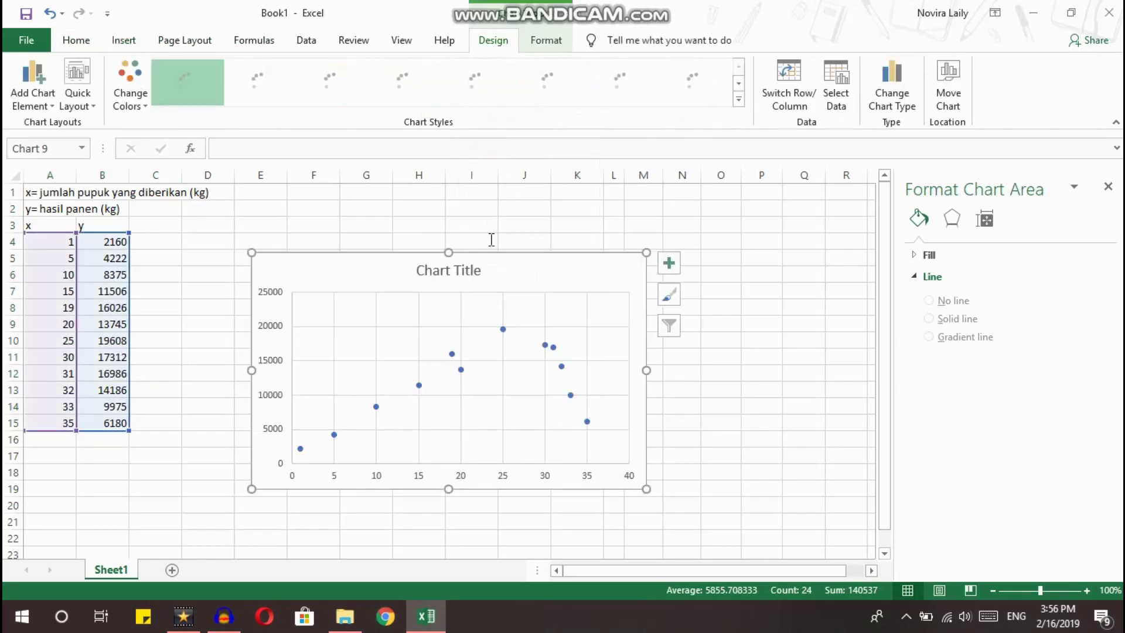
drag(496, 252, 418, 219)
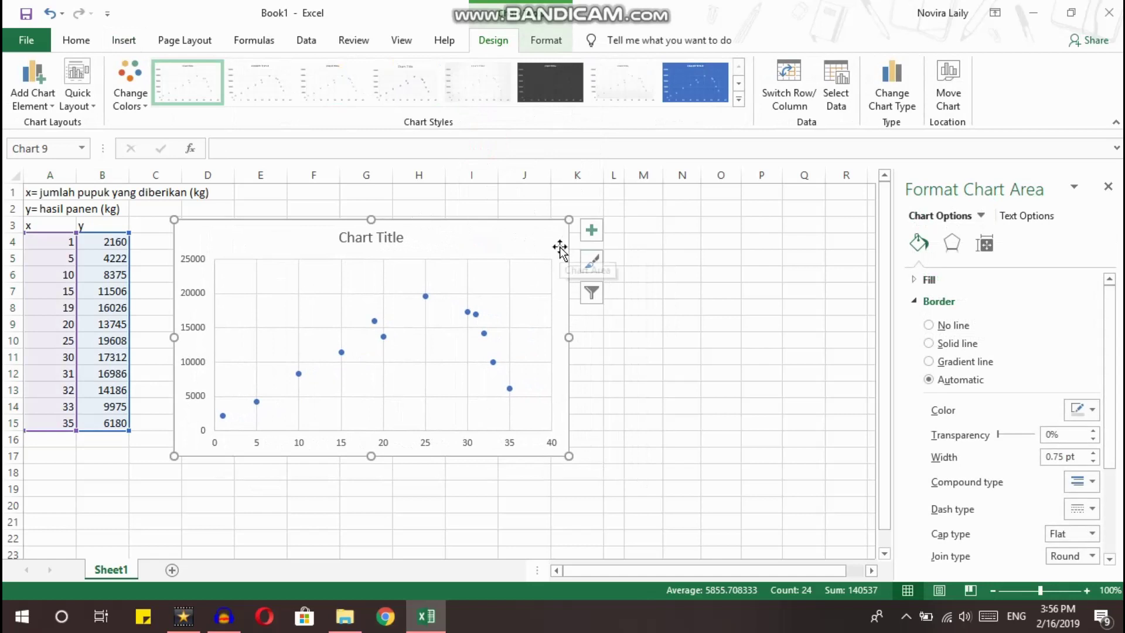
Add a linear trendline to the scatter chart and open its Format Trendline type options
click(600, 231)
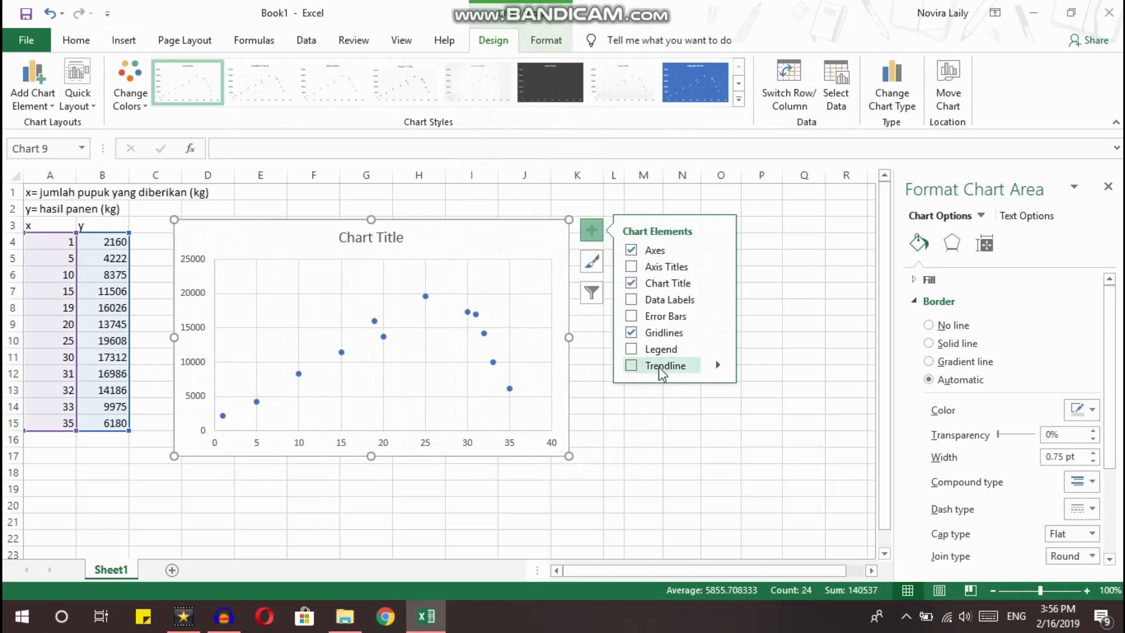
click(632, 366)
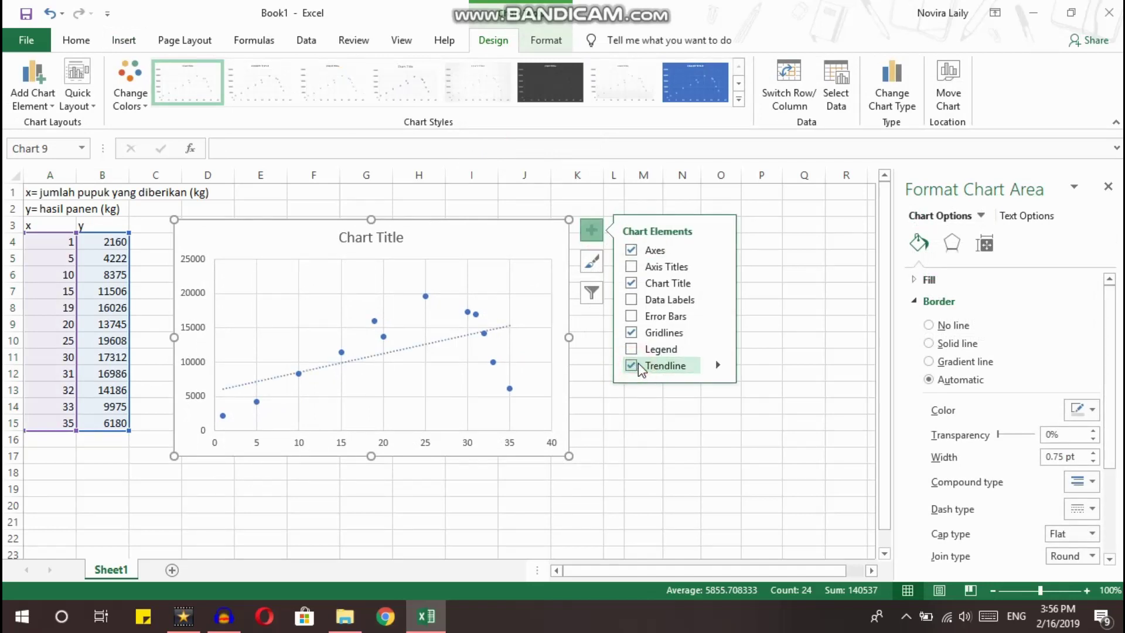
click(591, 229)
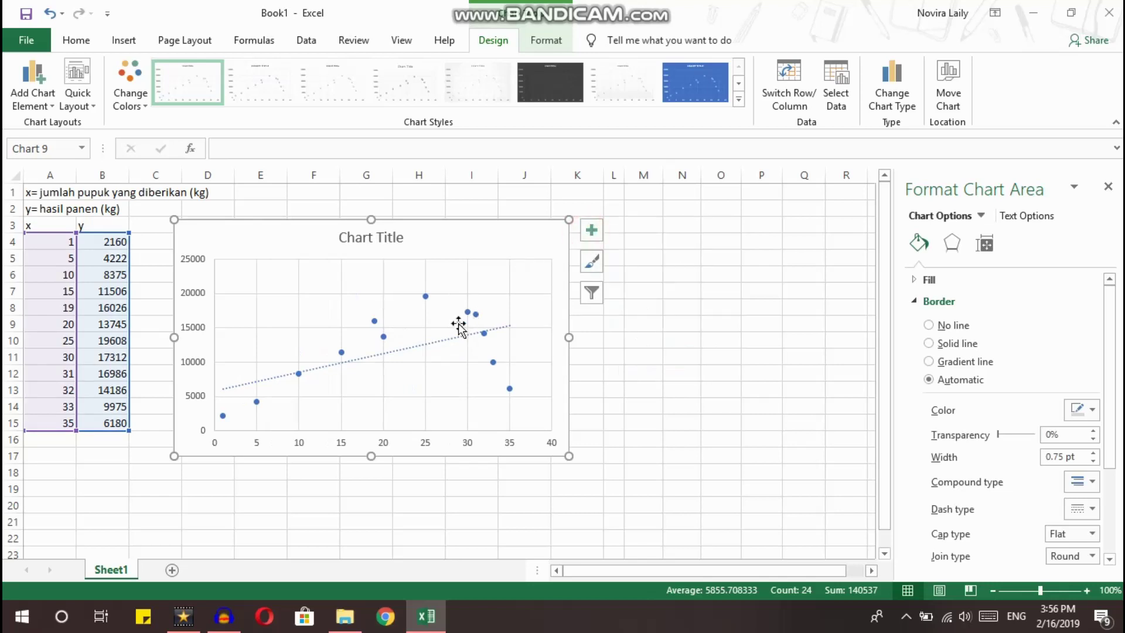
click(449, 338)
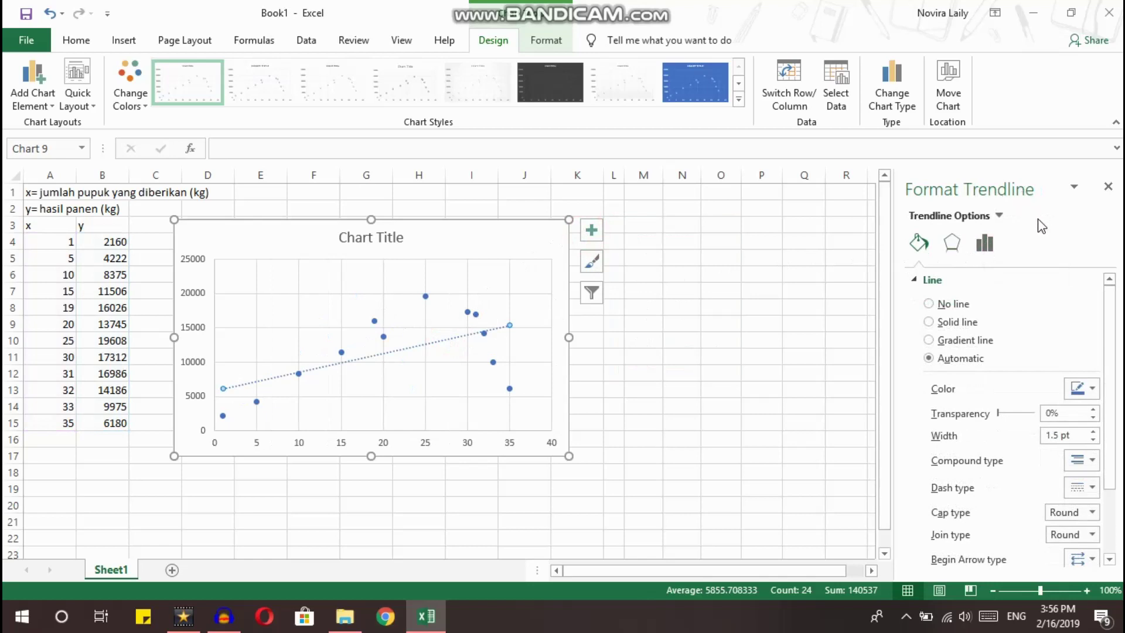
click(987, 249)
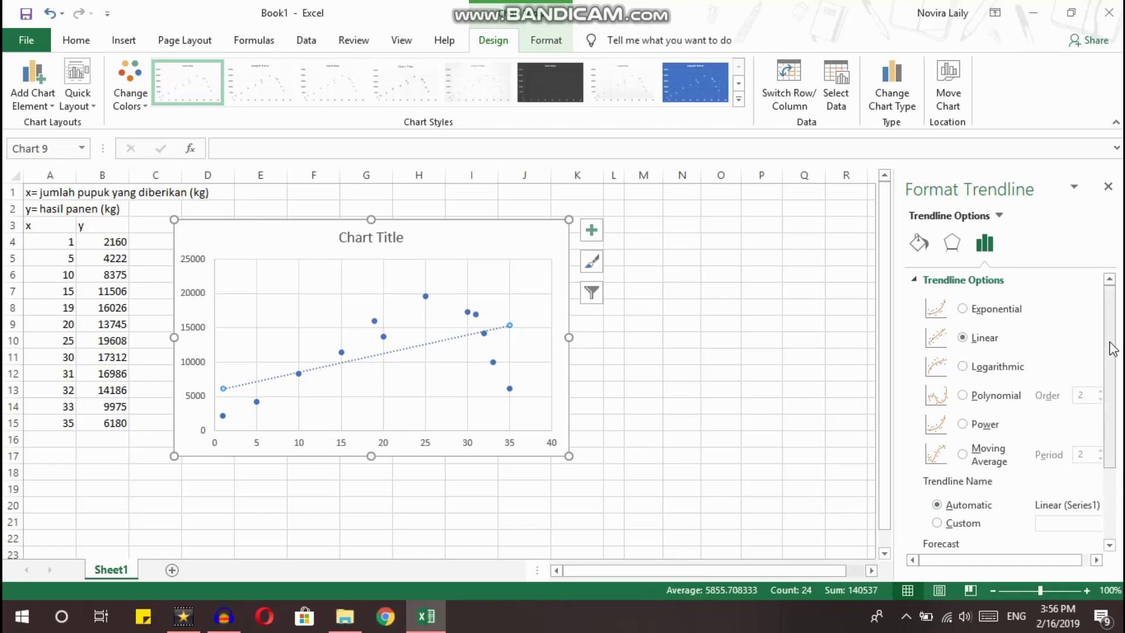
Display the equation y = 272.53x + 5876 and R² = 0.3198, moved below the trendline
drag(1110, 346, 1110, 416)
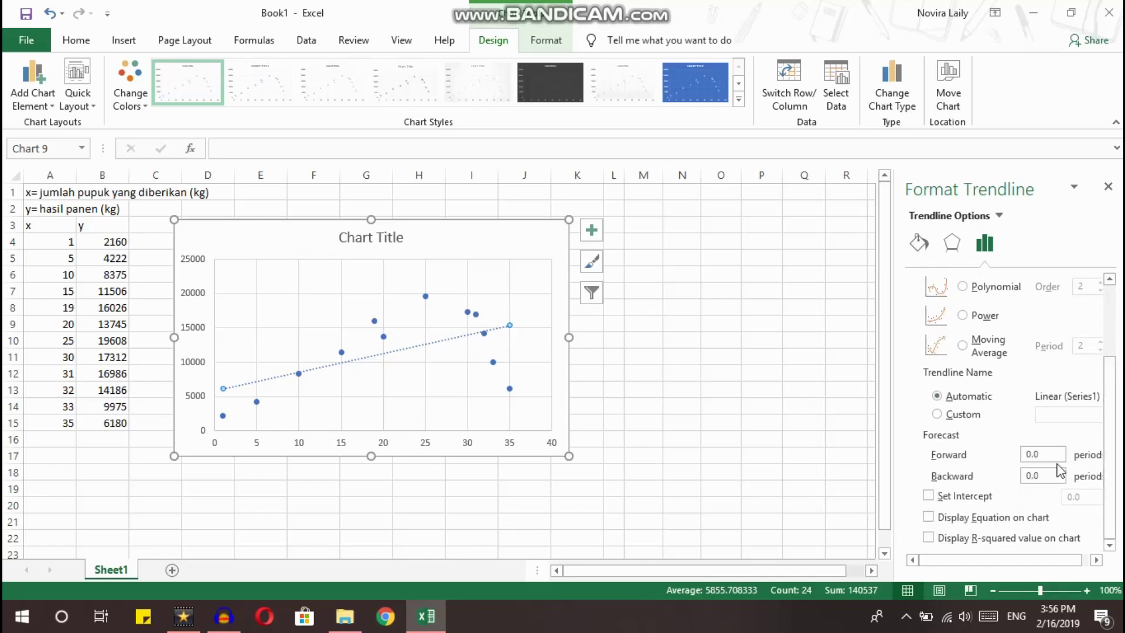
click(937, 517)
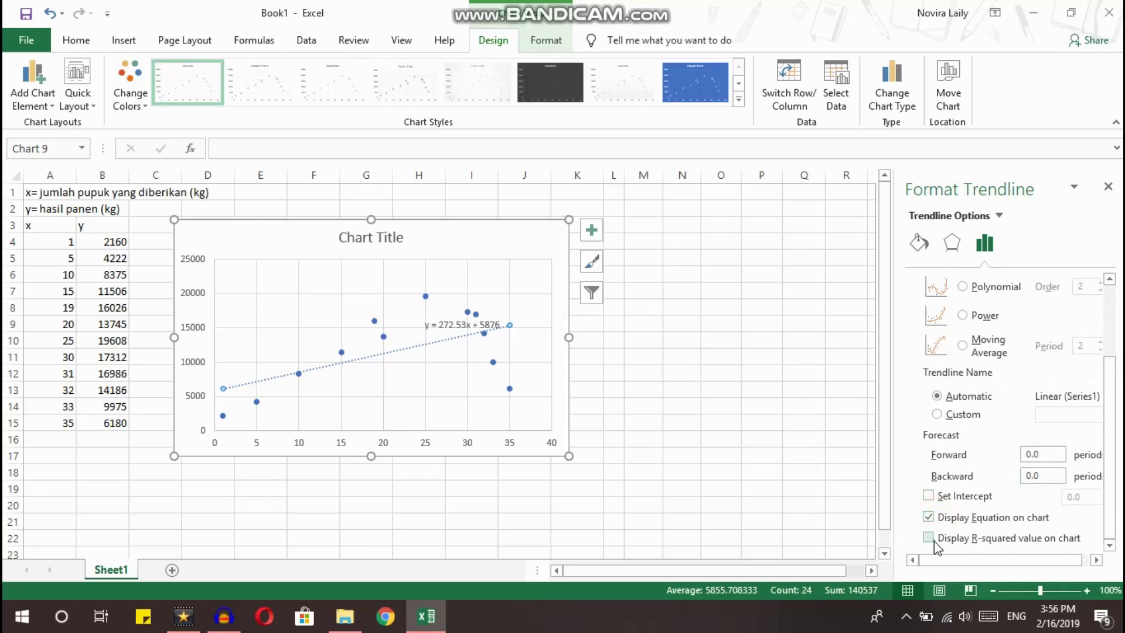
click(928, 538)
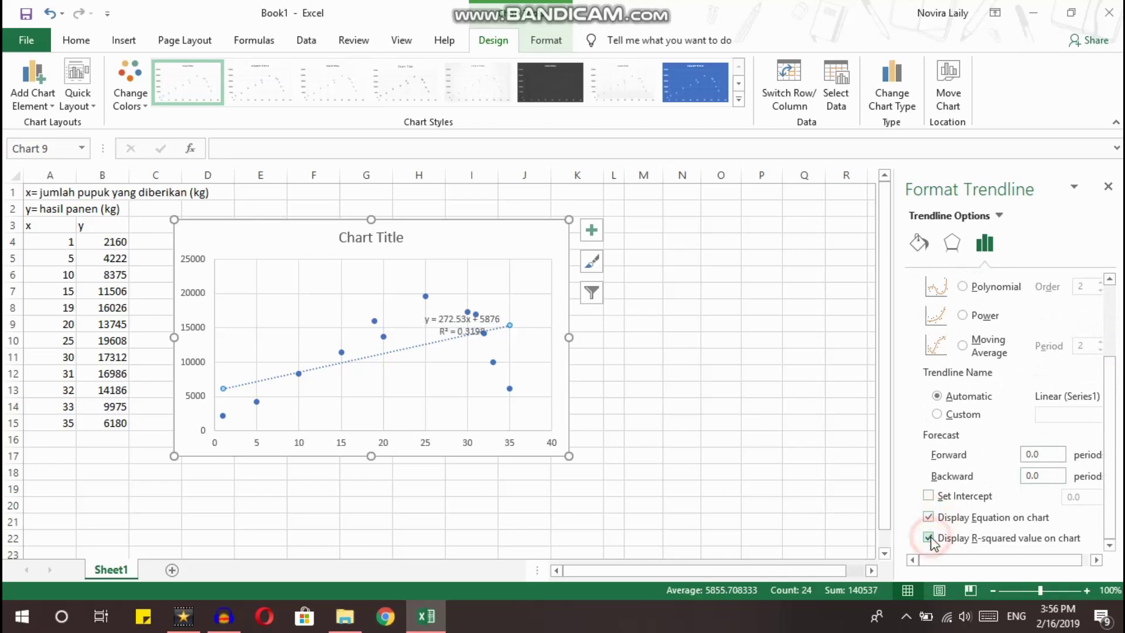
click(464, 332)
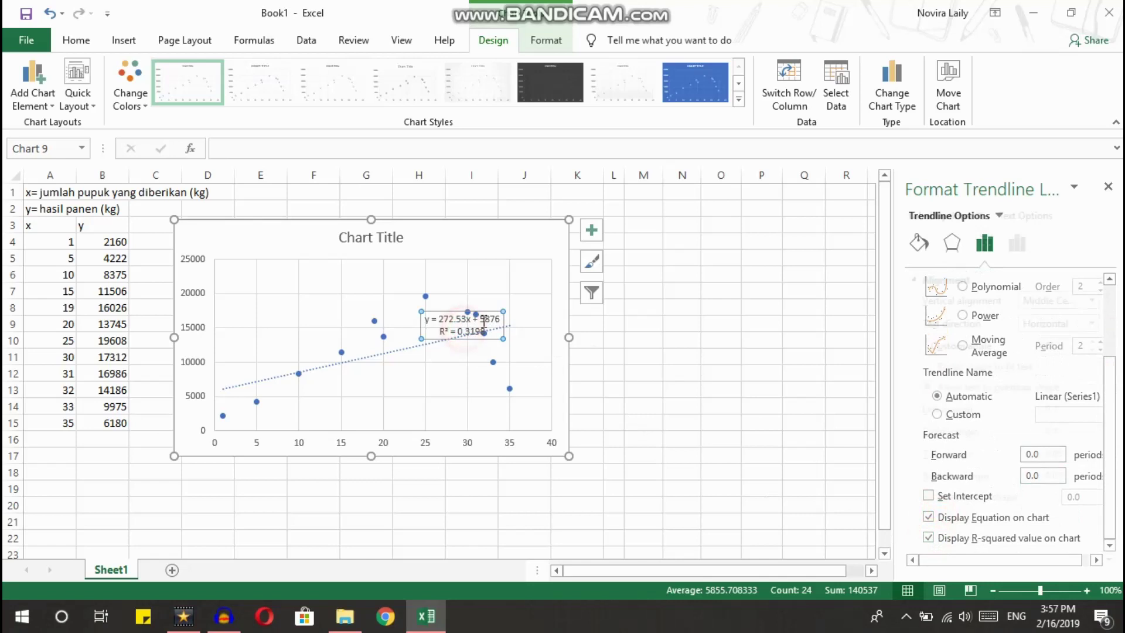
drag(488, 310, 455, 386)
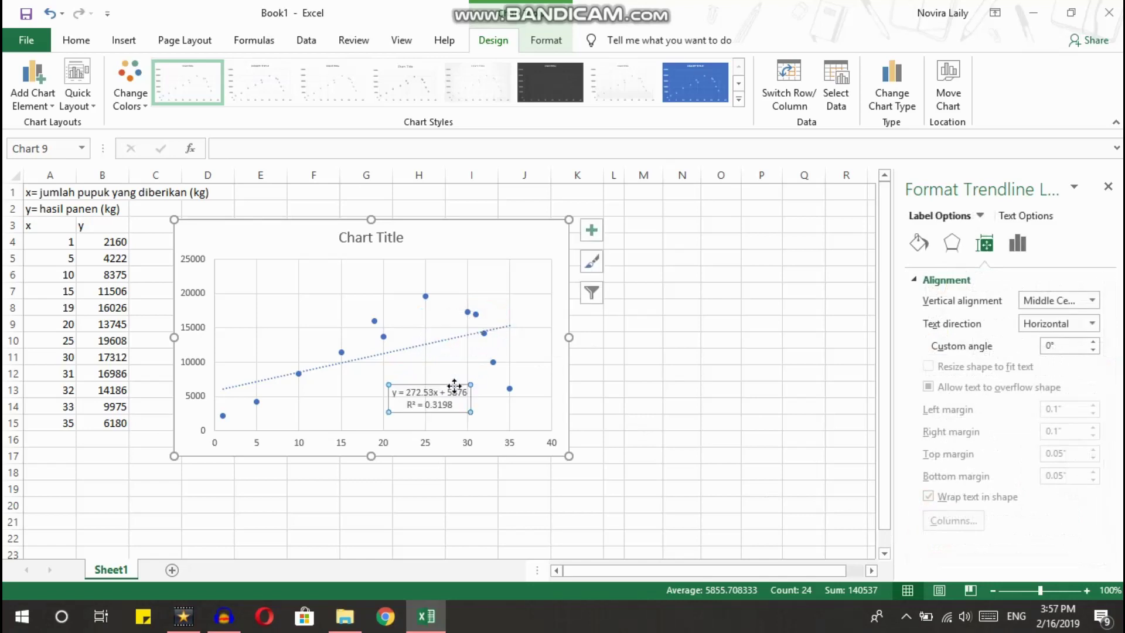
click(636, 444)
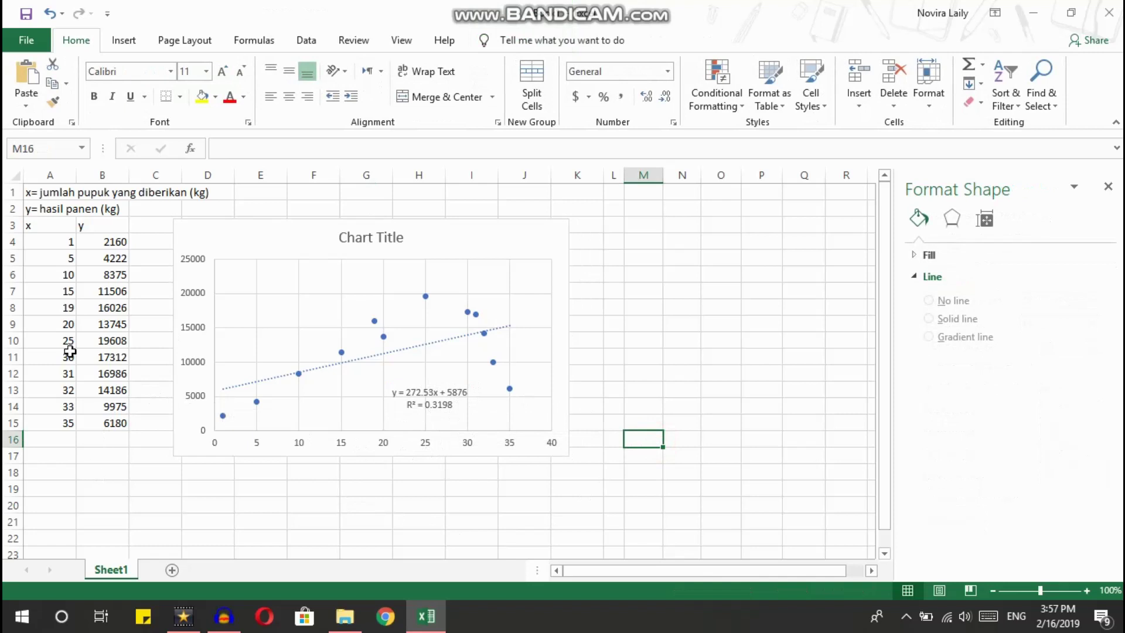
Insert another scatter chart of A4:B15 and position it below the first chart
drag(37, 242, 99, 422)
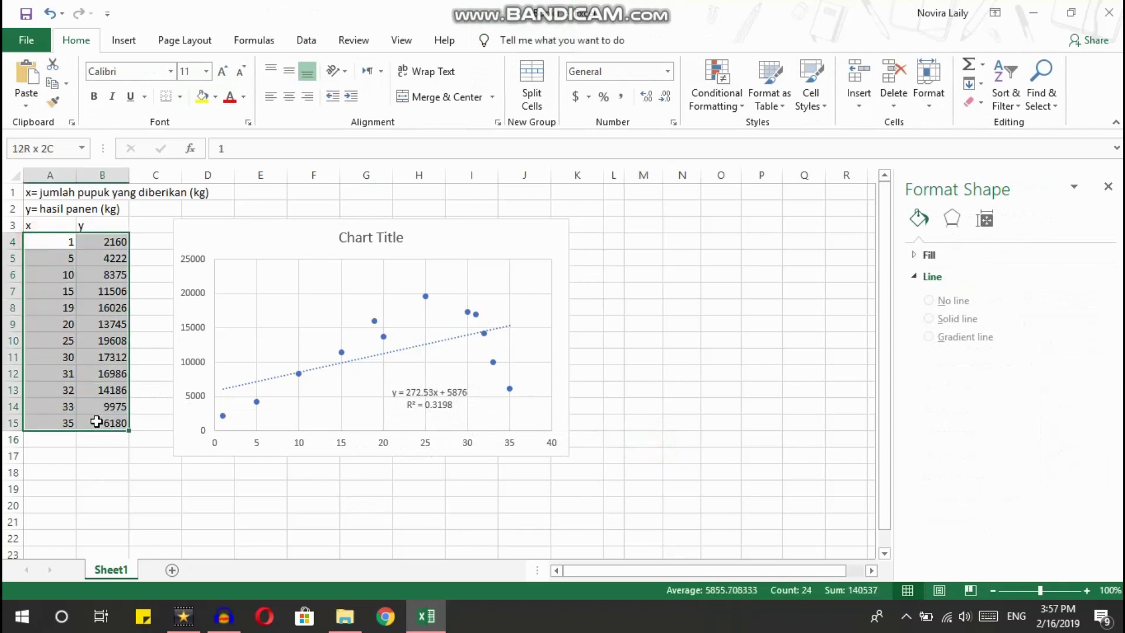
click(123, 40)
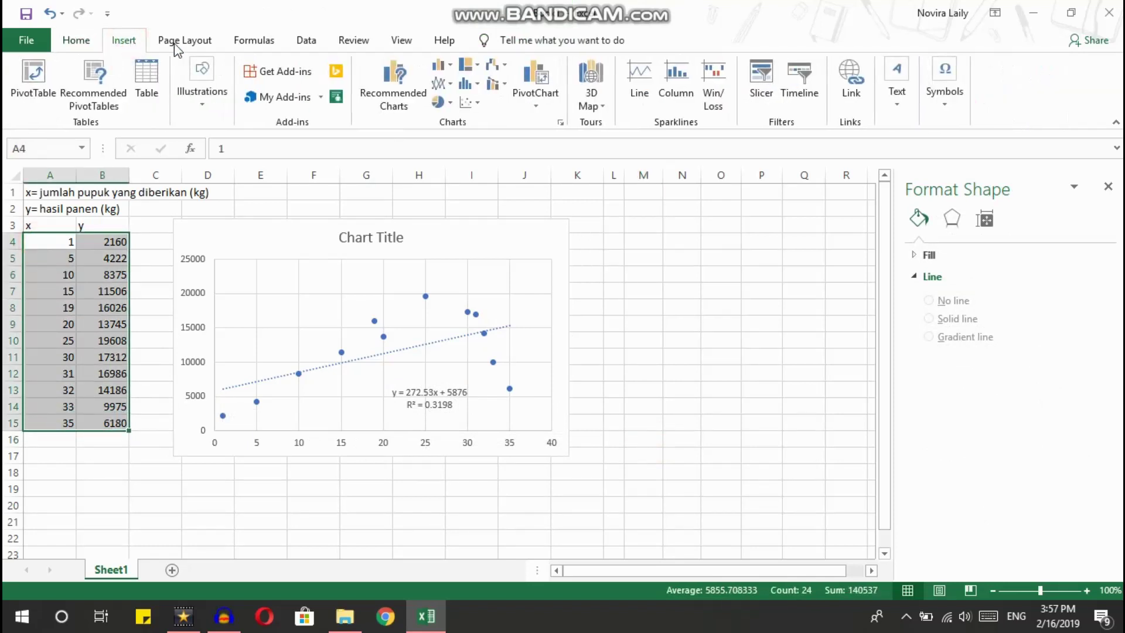
click(467, 104)
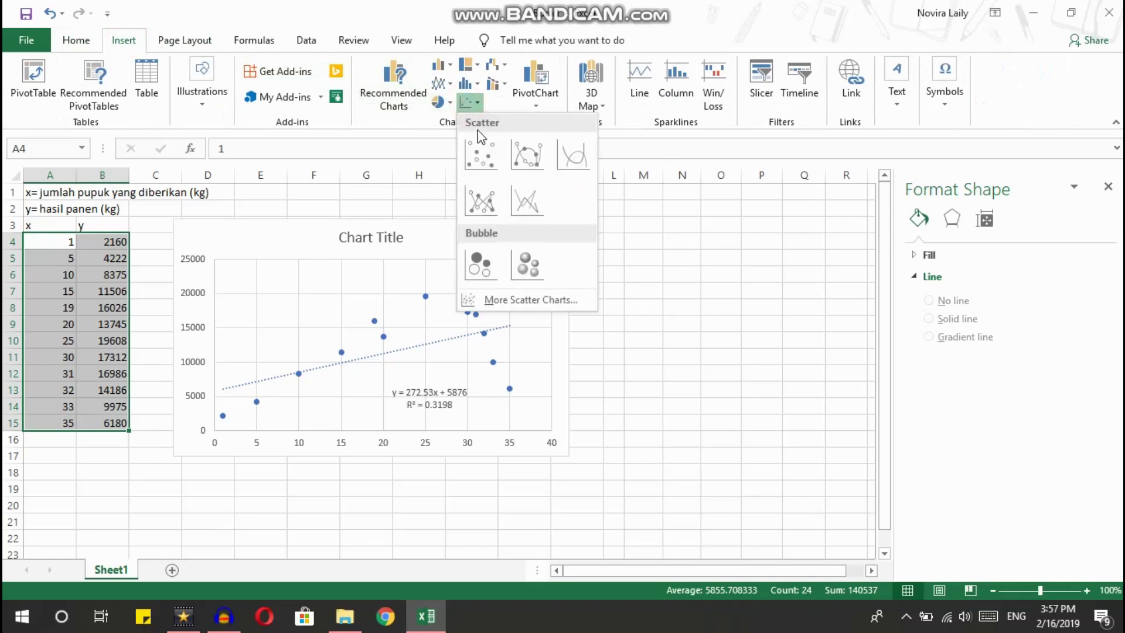
click(481, 146)
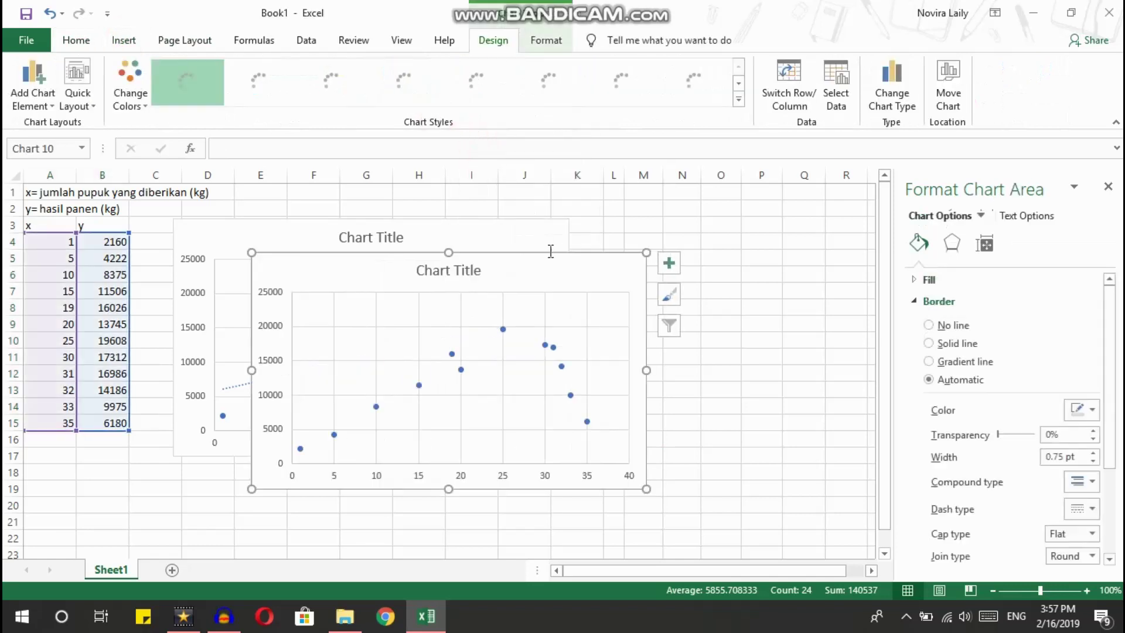
drag(554, 257, 394, 497)
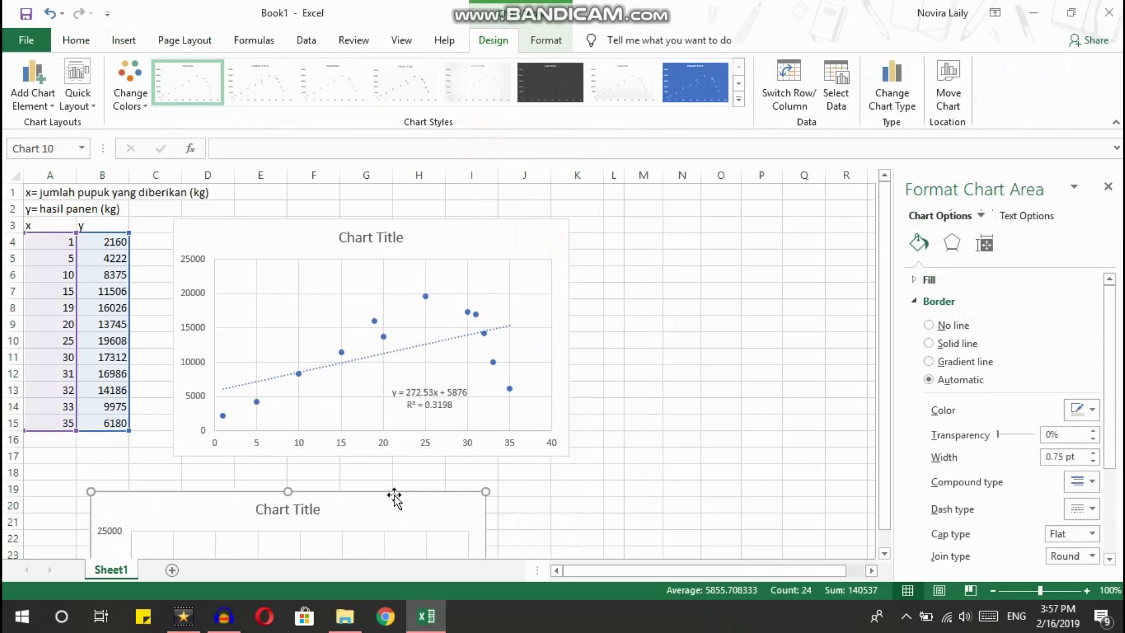
scroll(394, 497, down, 2)
scroll(395, 497, down, 2)
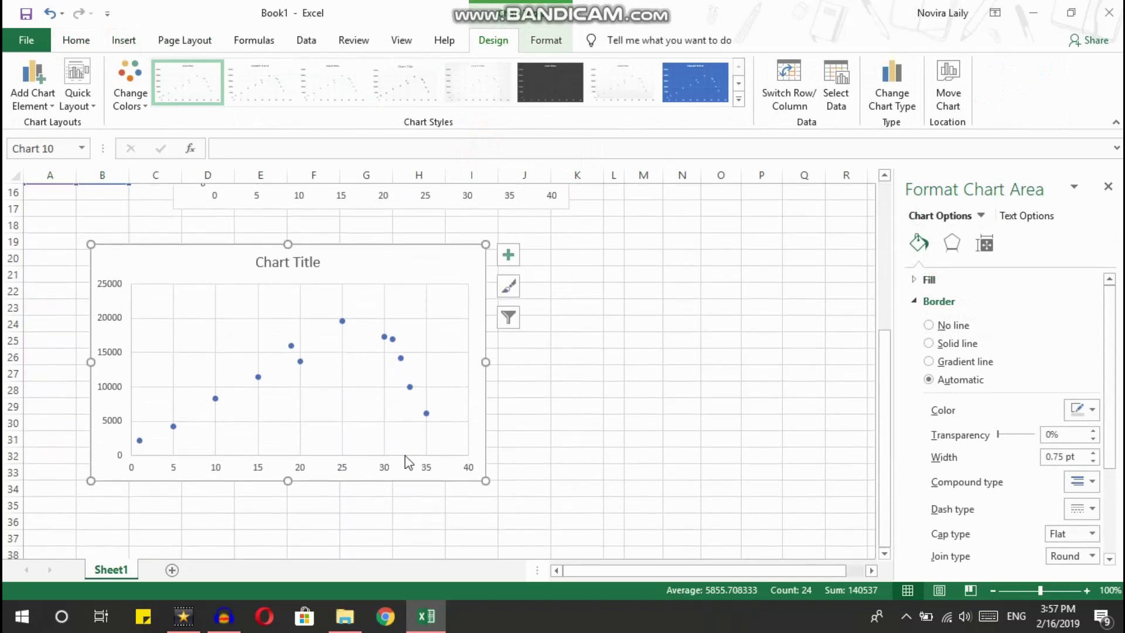
Add a trendline to the second chart and make it a polynomial of order 2
click(508, 254)
click(583, 391)
double_click(370, 364)
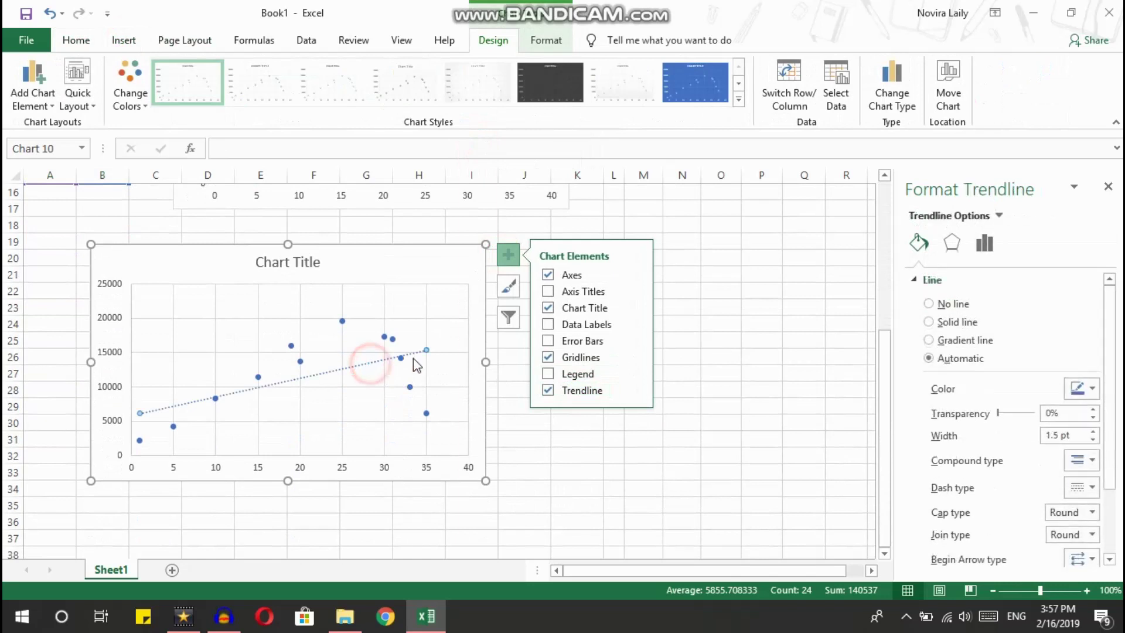
click(984, 243)
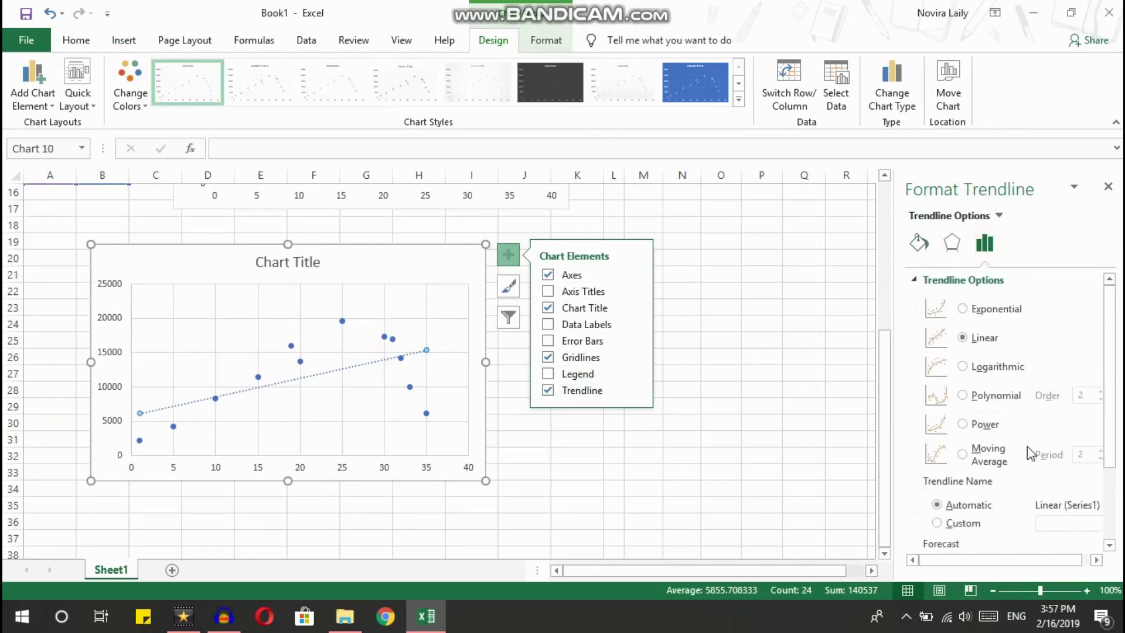
click(976, 396)
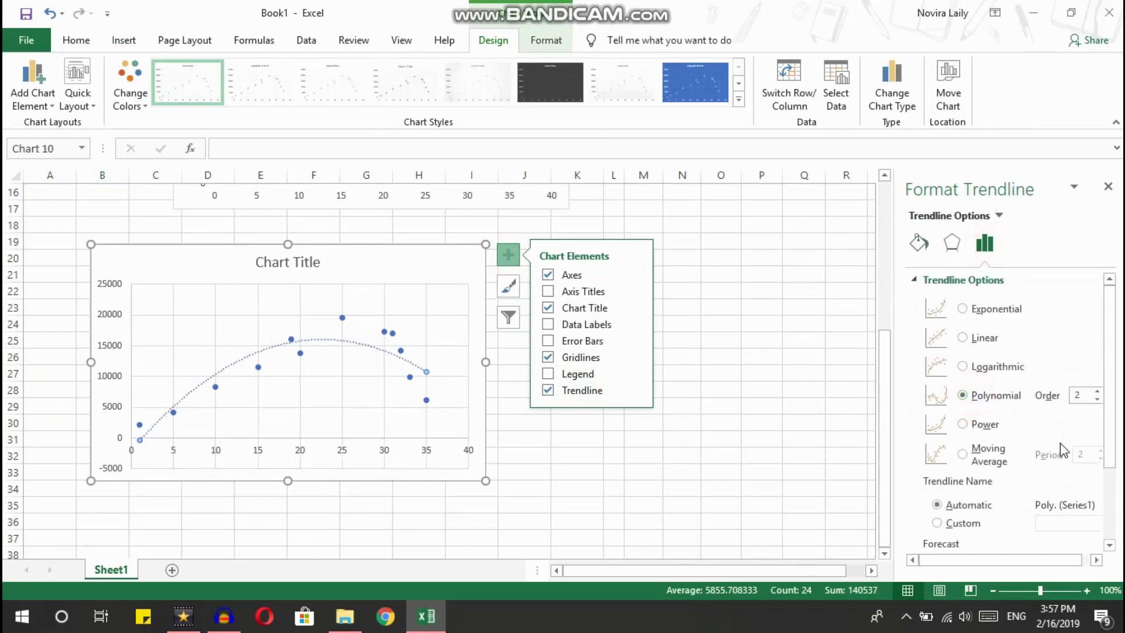
Show the quadratic equation and R² = 0.752, with the label moved beneath the curve
scroll(1055, 462, down, 3)
click(967, 518)
click(964, 537)
click(384, 377)
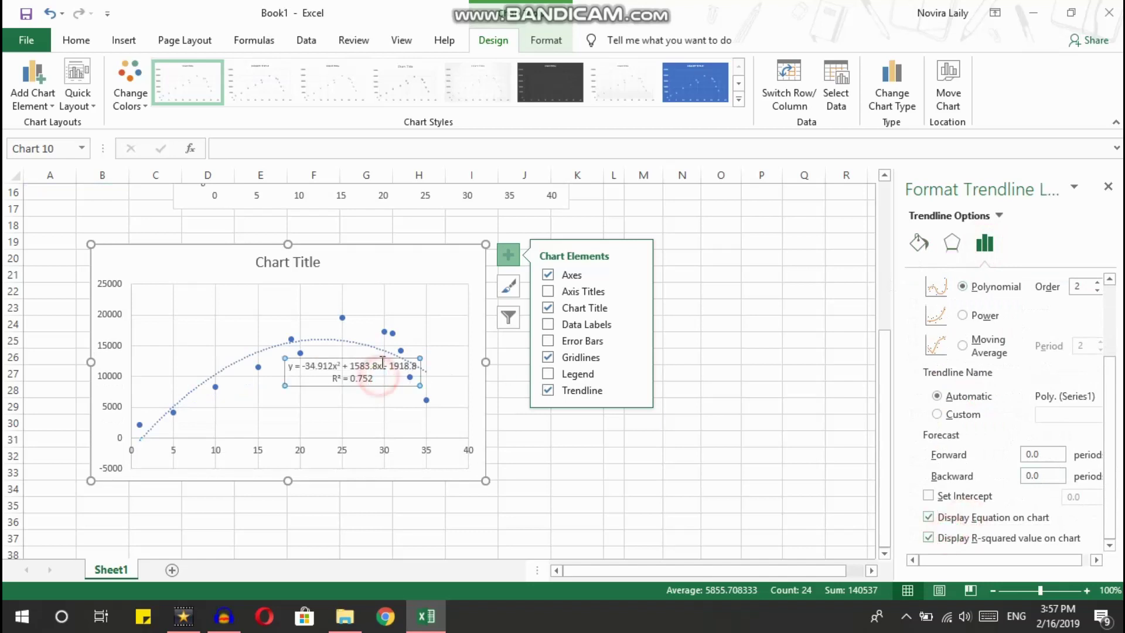
drag(386, 359, 366, 391)
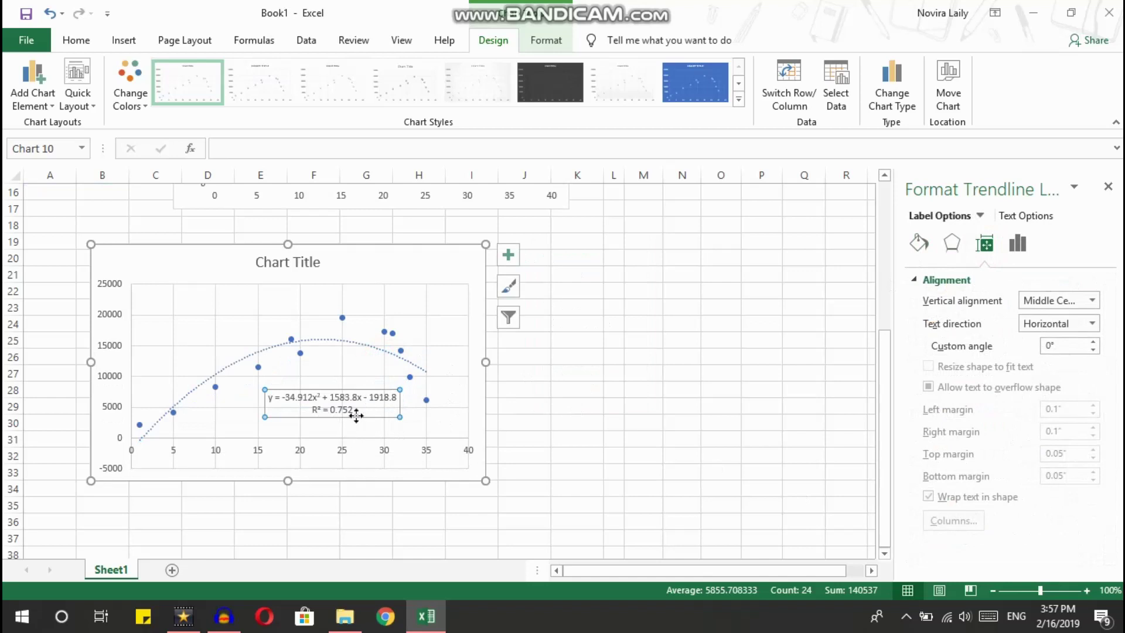
click(569, 413)
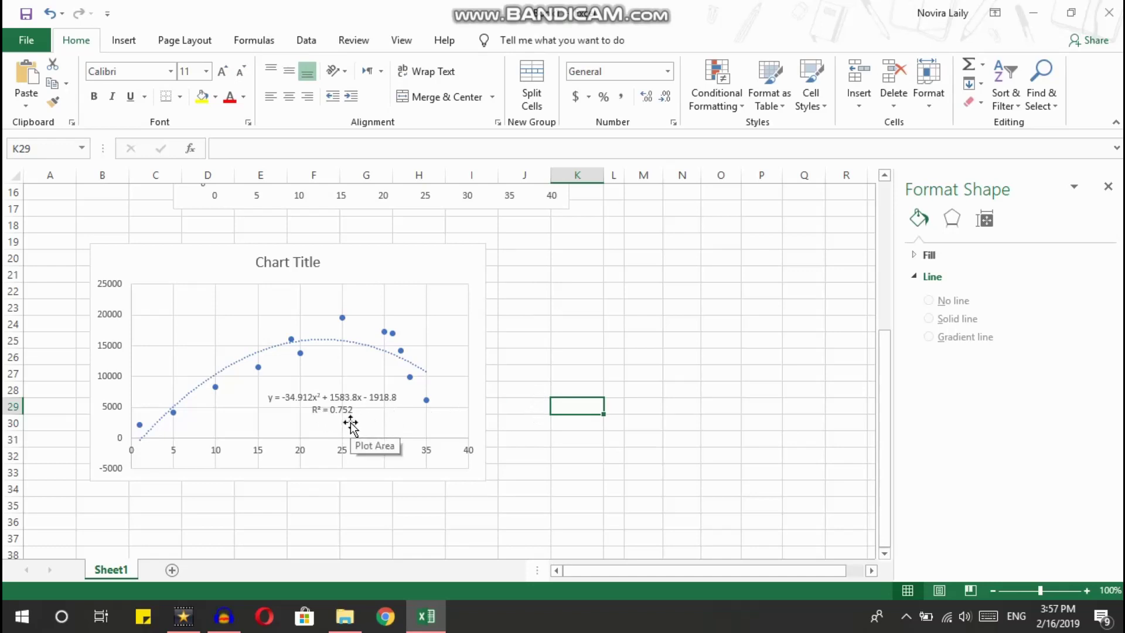
Return to the top of the sheet and reselect the x and y values in A4:B15
scroll(351, 423, up, 2)
scroll(350, 423, up, 2)
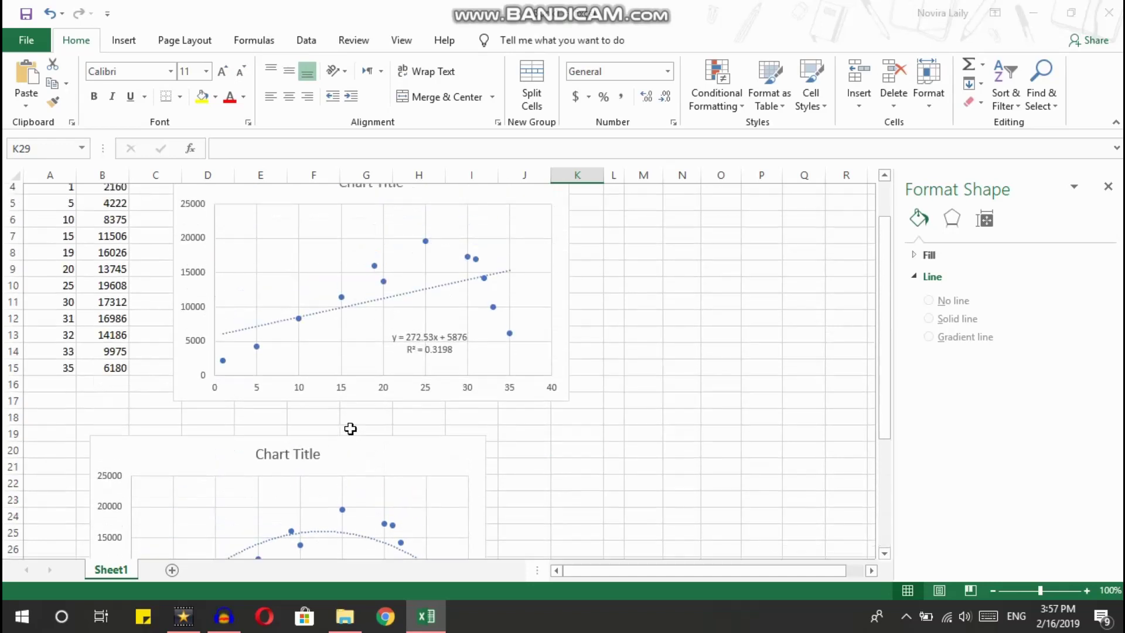
scroll(350, 422, up, 1)
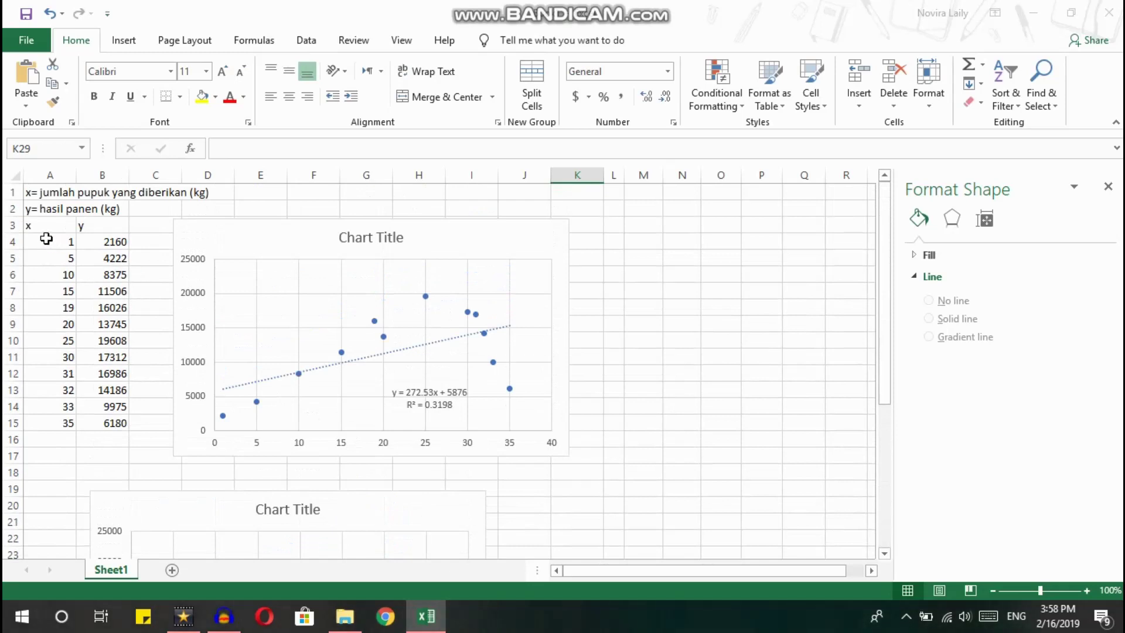
drag(46, 238, 119, 422)
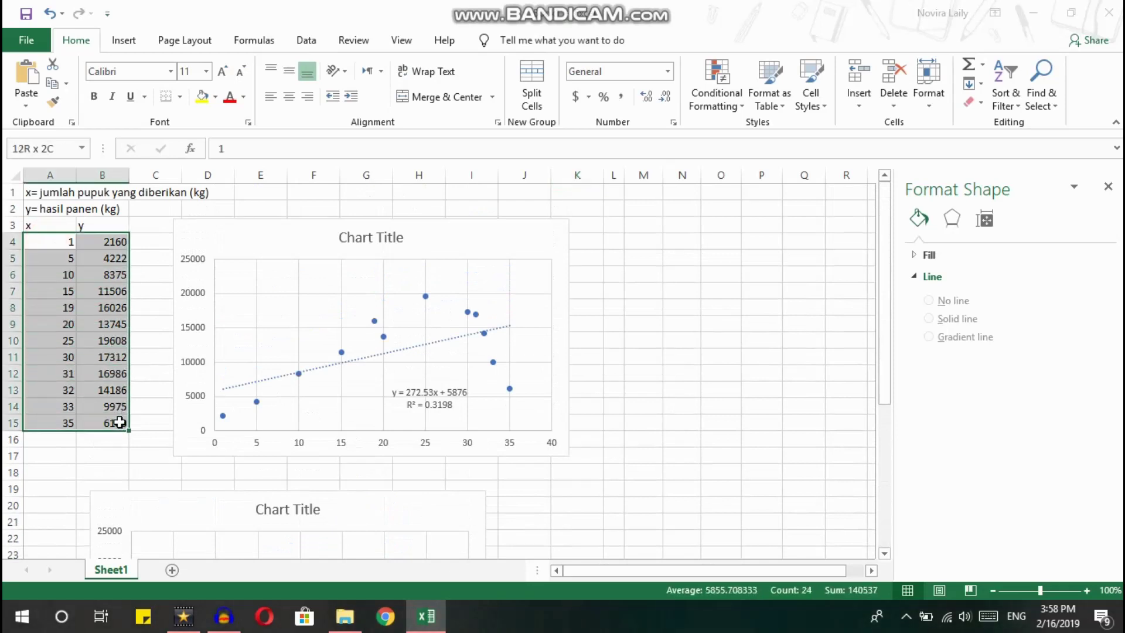
Insert a third scatter chart of the data and move it down to the right
click(124, 40)
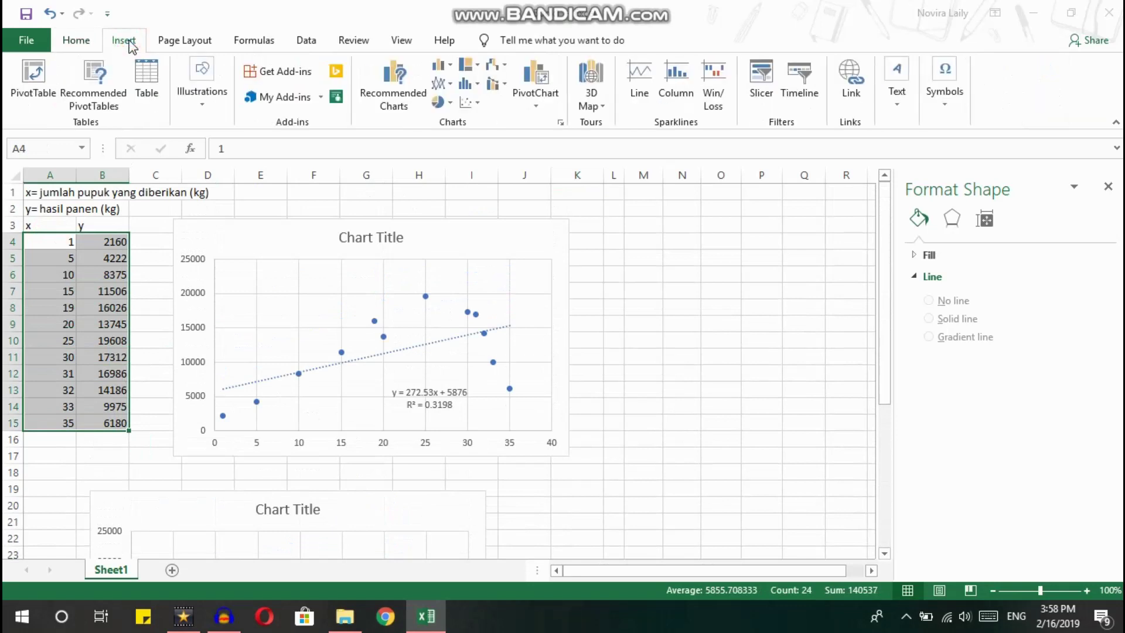
click(465, 103)
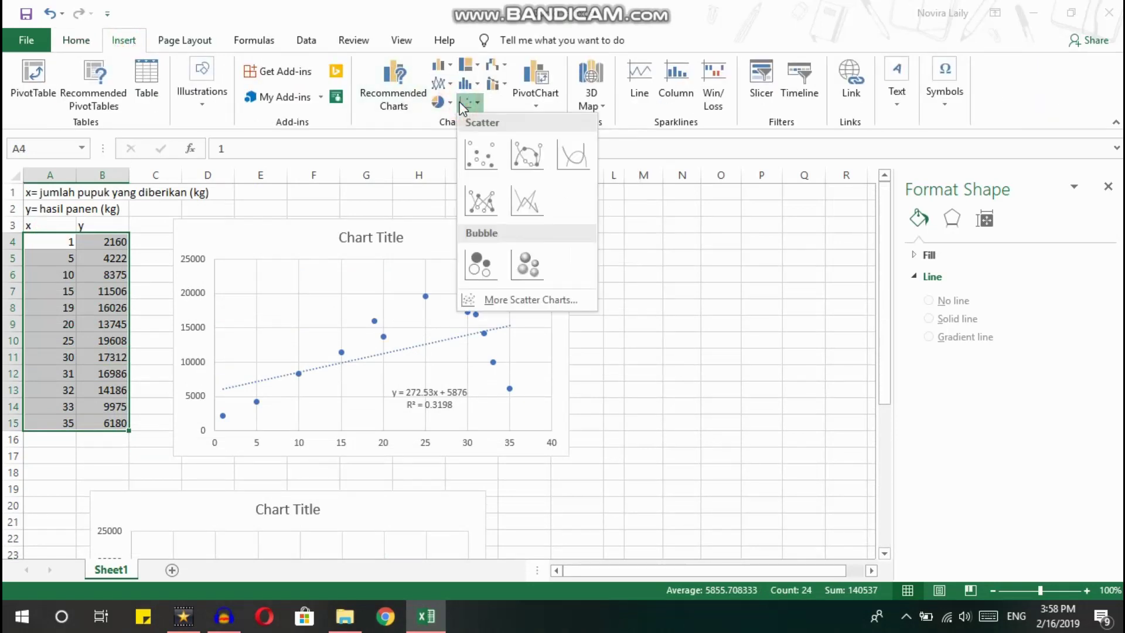
click(482, 153)
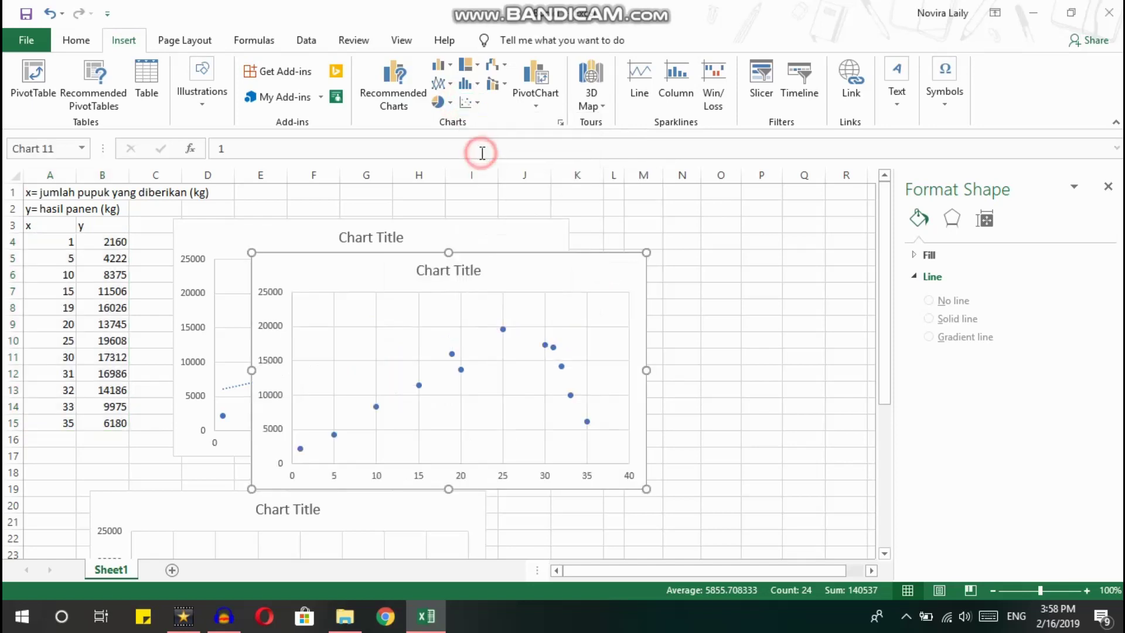
mouse_move(534, 256)
mouse_down()
mouse_move(841, 439)
mouse_move(701, 482)
mouse_up()
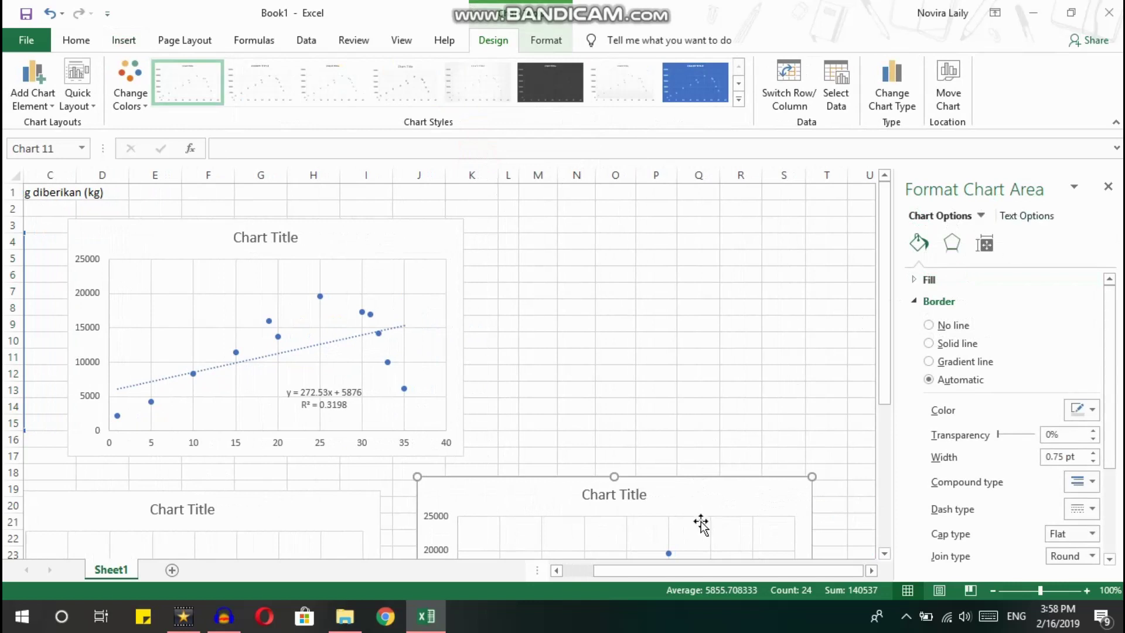
scroll(700, 524, down, 3)
Add a trendline to the third chart as a polynomial of order 3
click(835, 355)
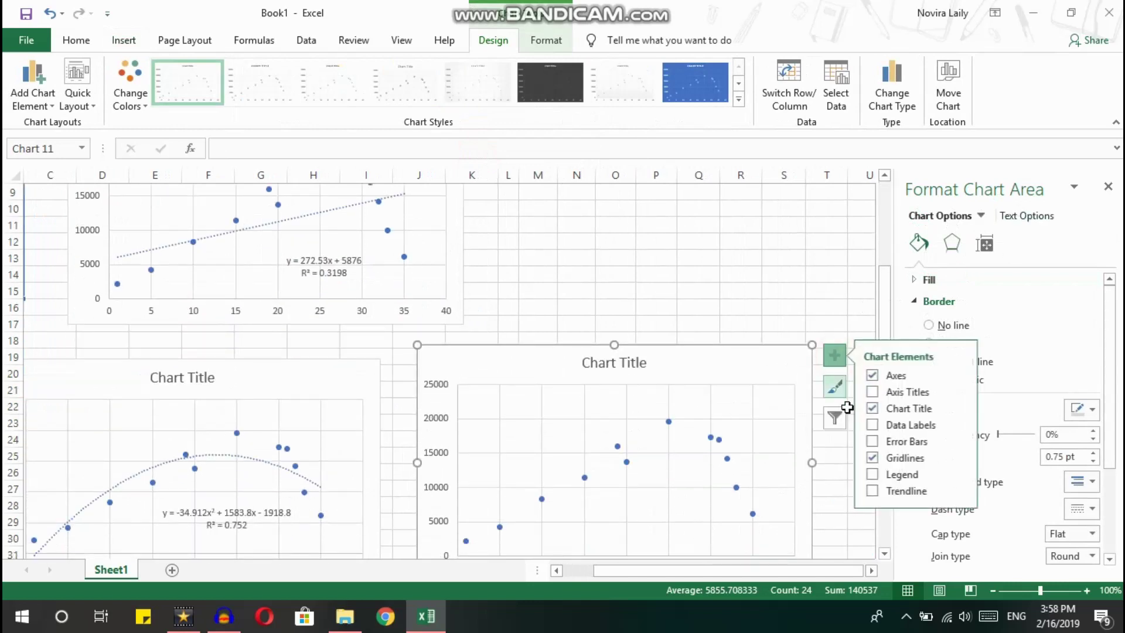
click(878, 491)
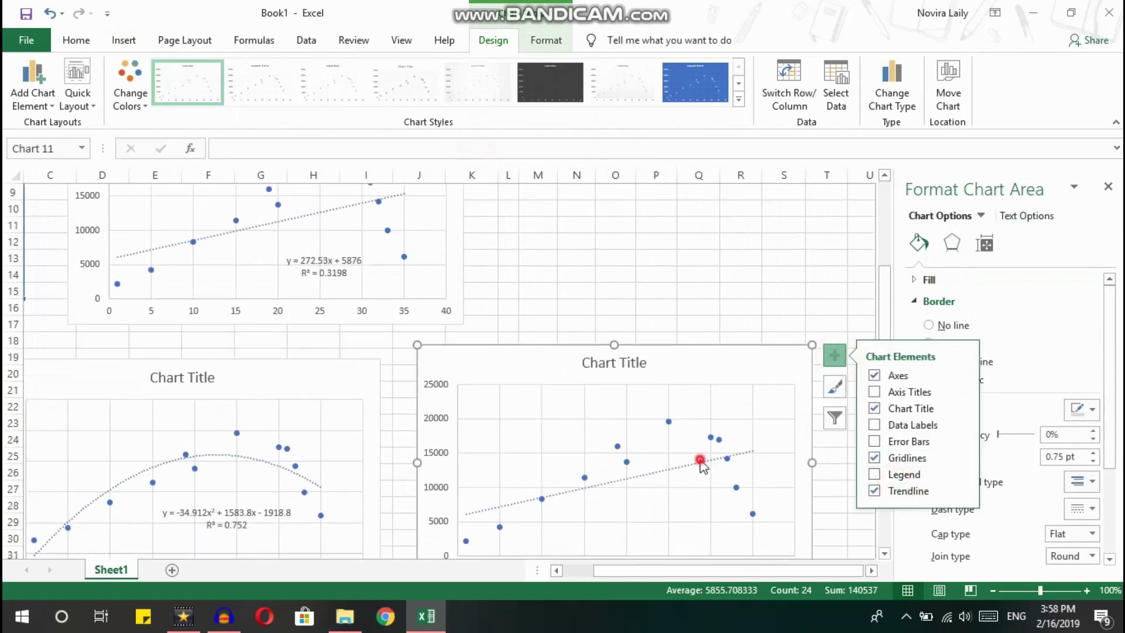
click(701, 461)
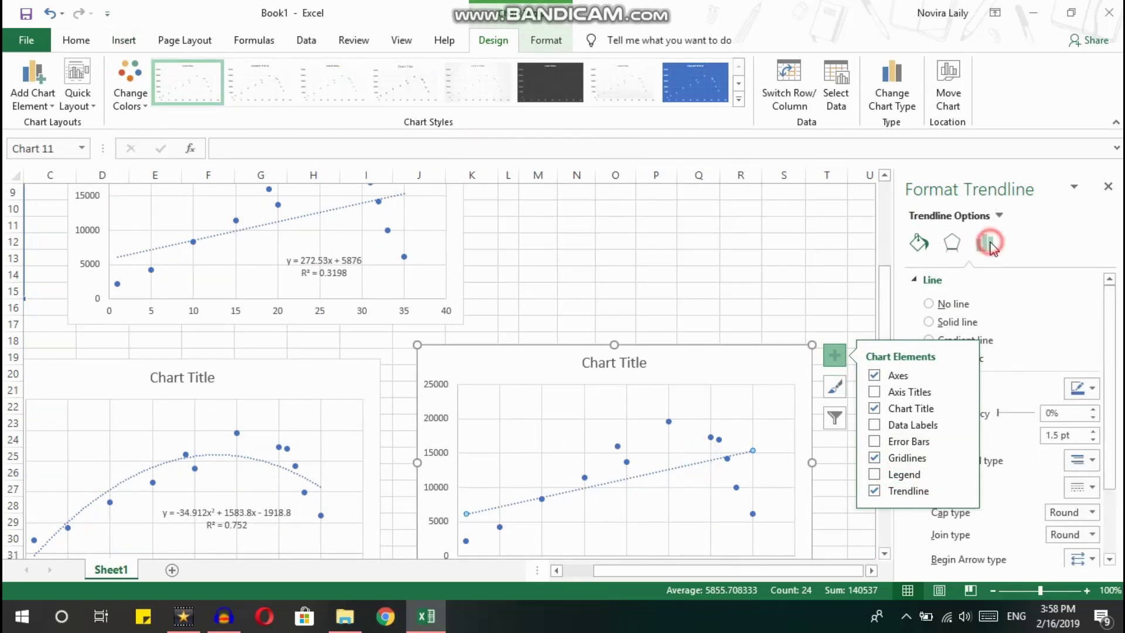
click(990, 246)
click(834, 355)
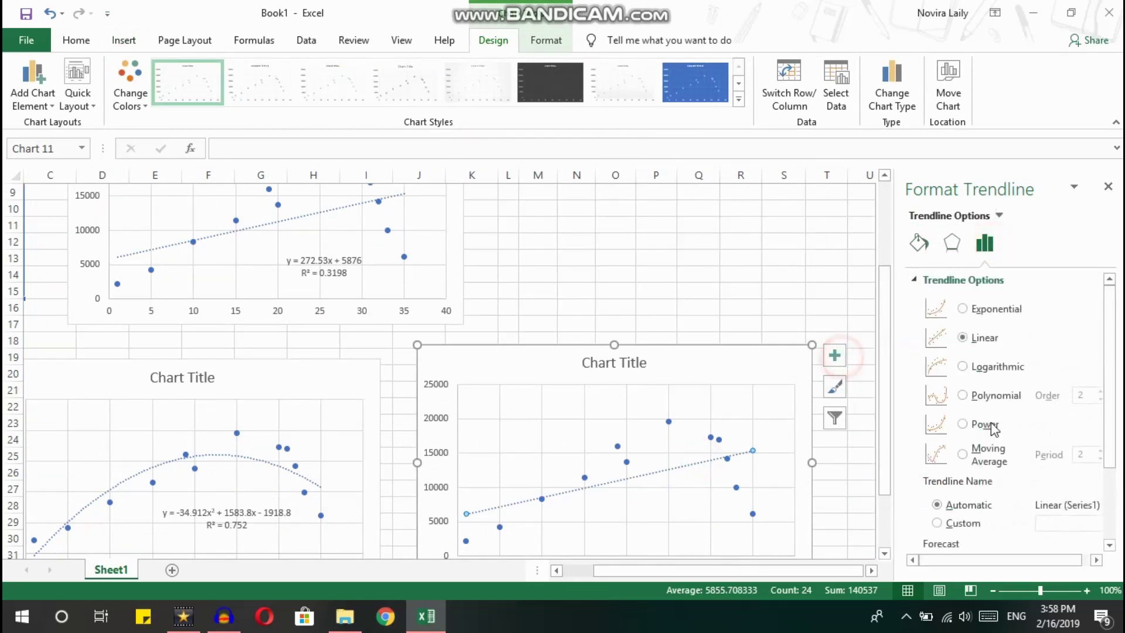
click(984, 394)
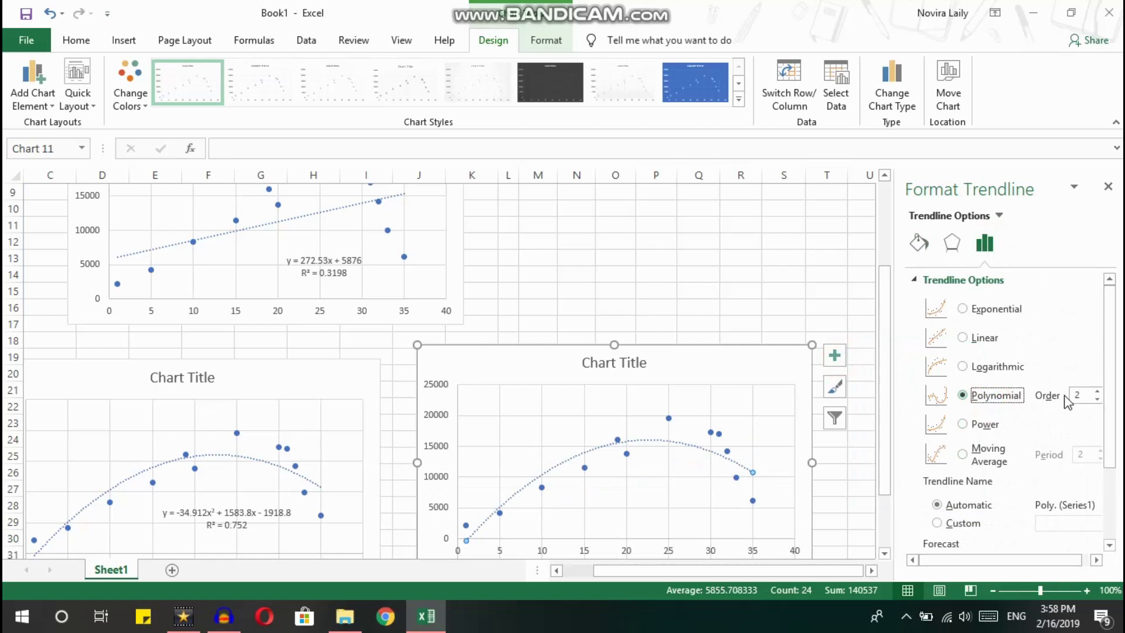
click(1096, 390)
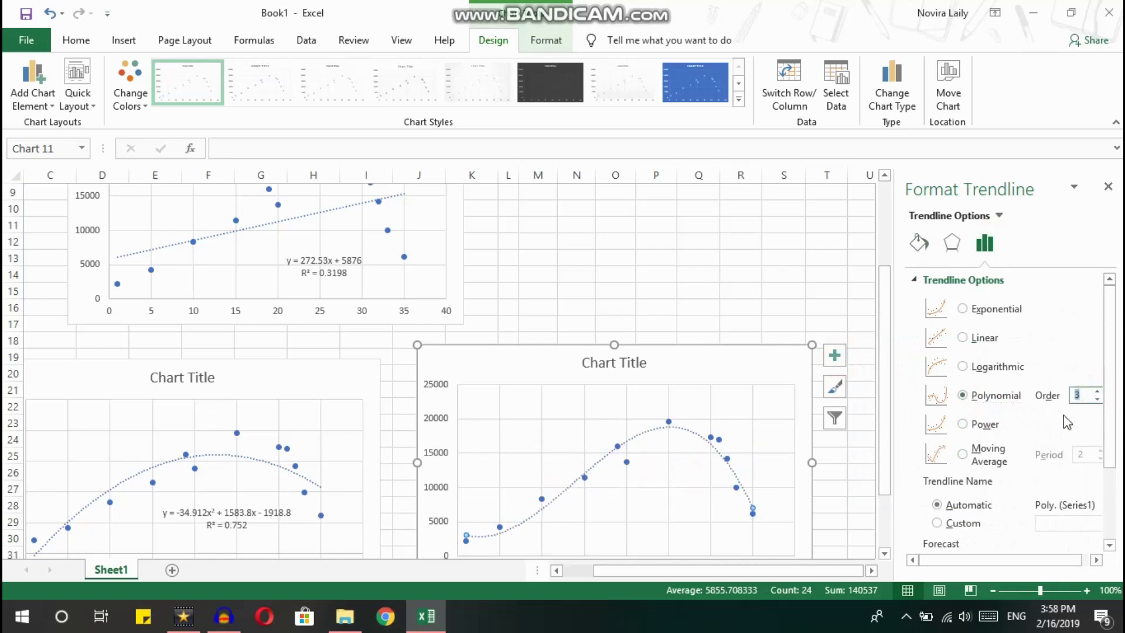
Show the cubic equation and R² = 0.9346, with the label moved below the curve
scroll(1066, 421, down, 2)
scroll(1066, 422, down, 2)
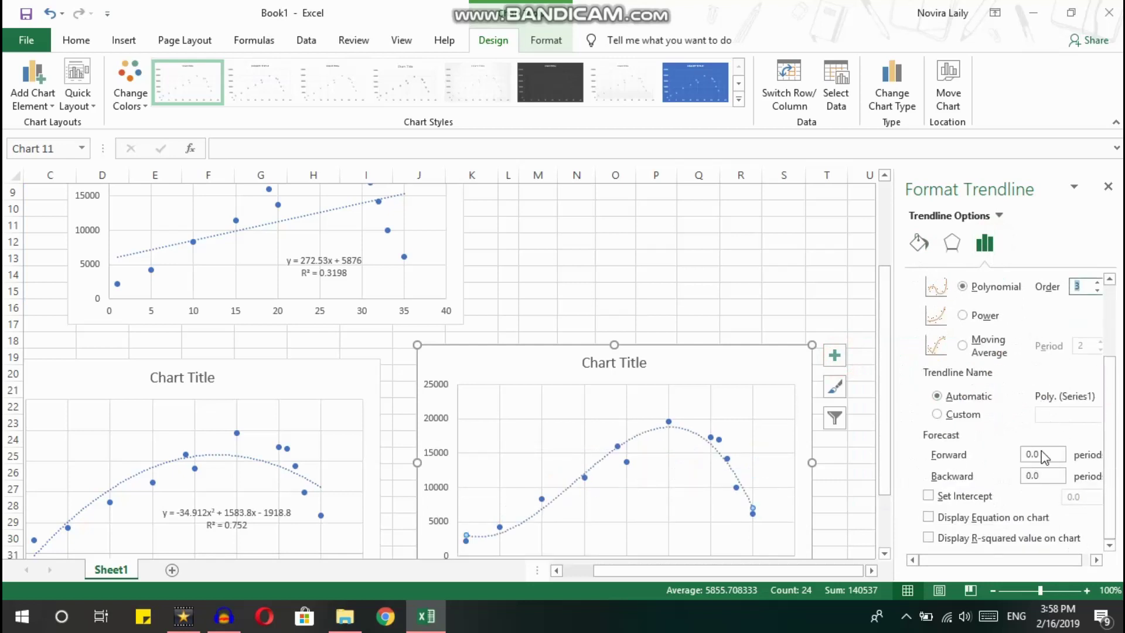
click(933, 519)
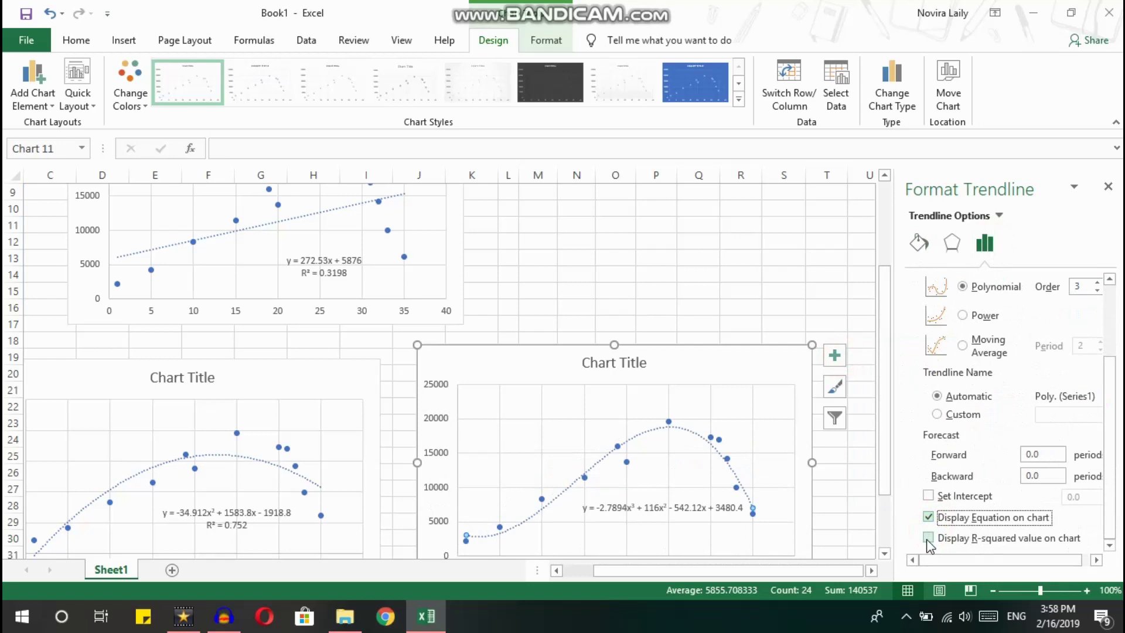
click(929, 539)
drag(671, 515, 668, 531)
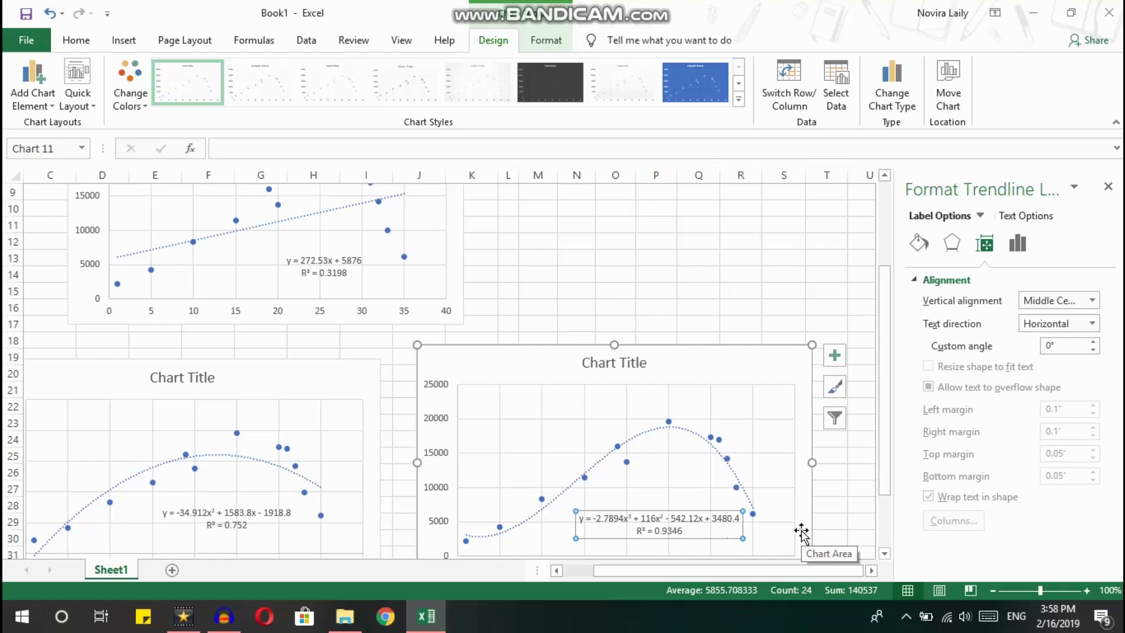
click(841, 521)
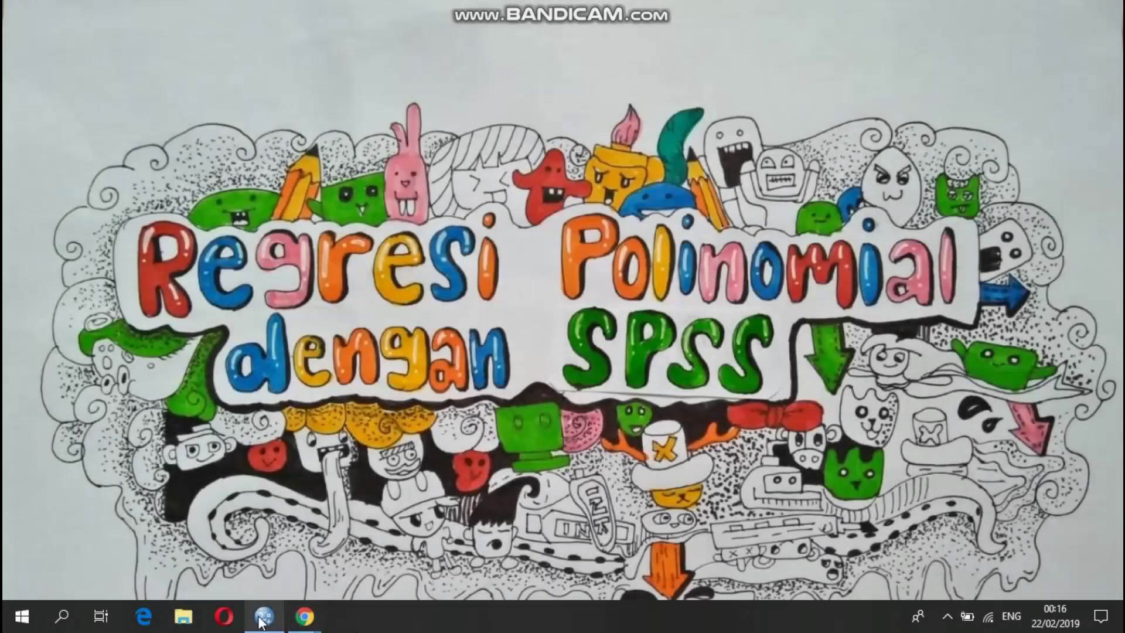
Bring the SPSS Data Editor with the Y and X variables to the front
click(260, 620)
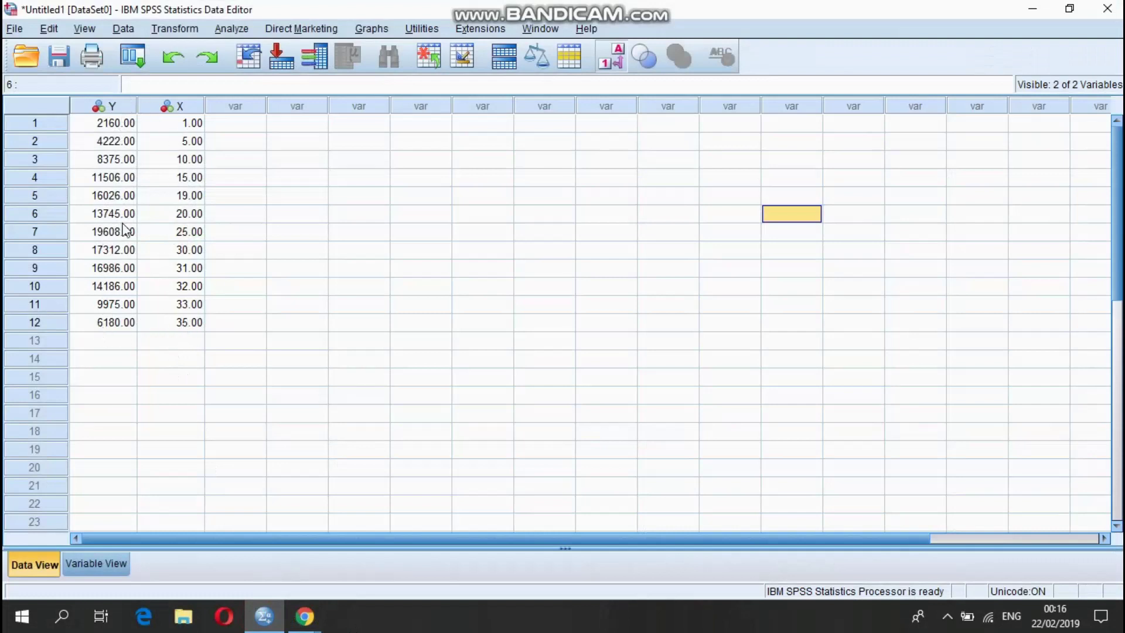
Run Curve Estimation with Y dependent, X independent, adding Quadratic, Cubic and ANOVA tables
click(232, 29)
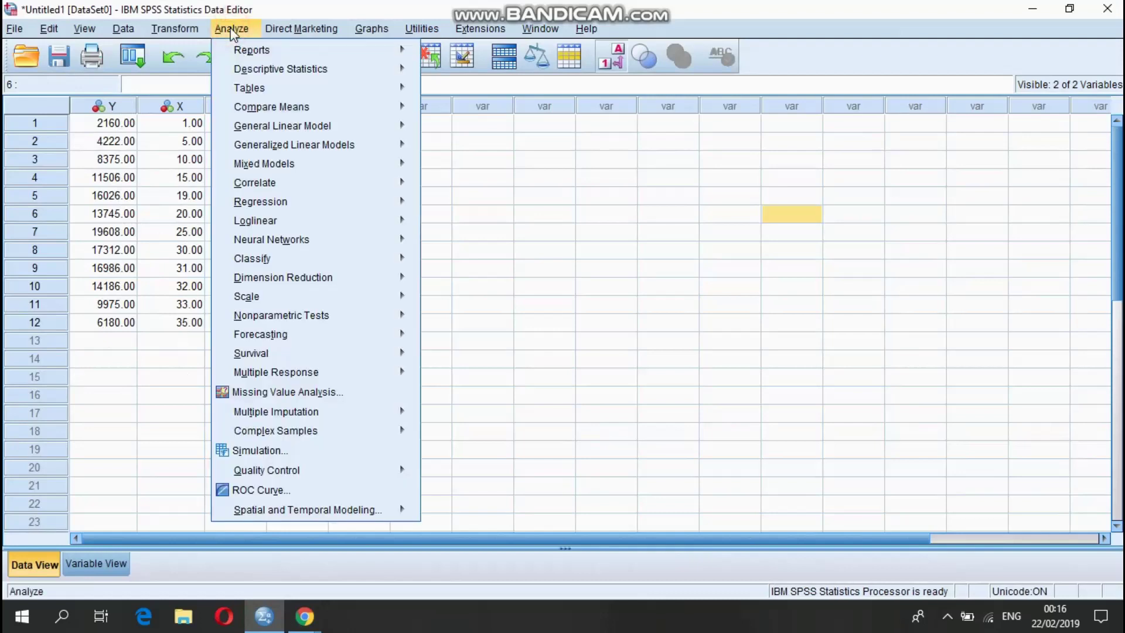
mouse_move(260, 201)
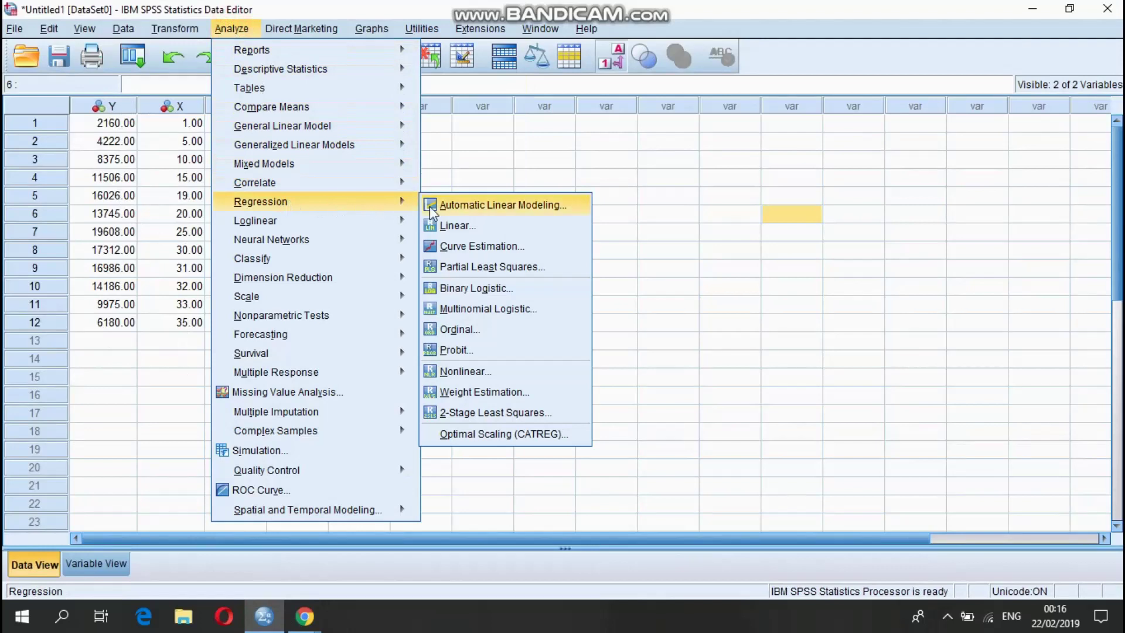
click(466, 247)
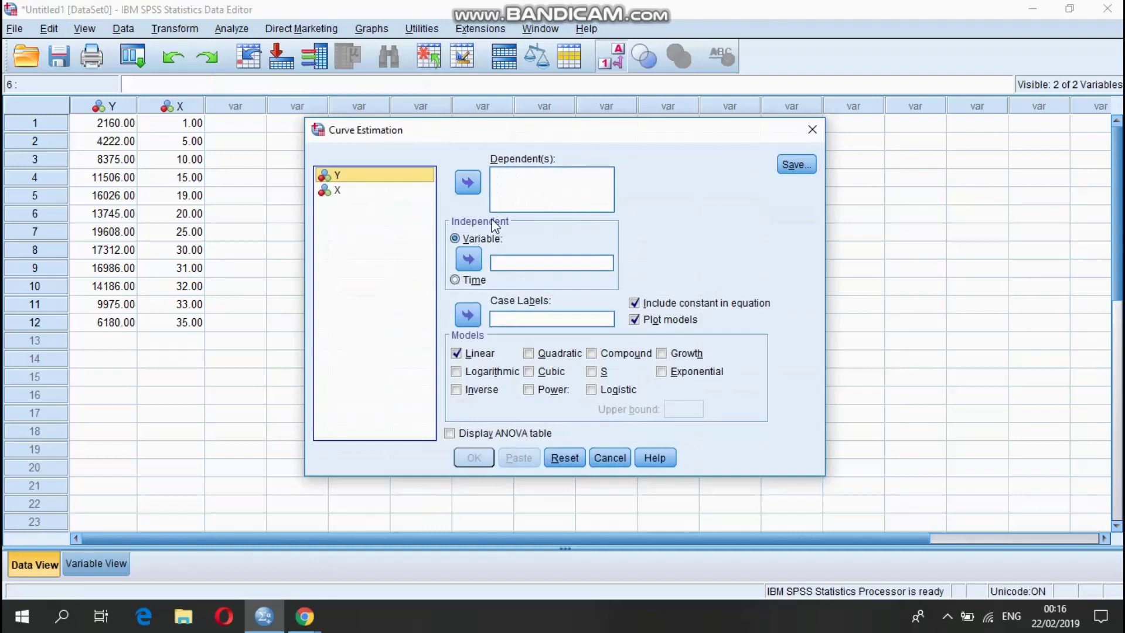
click(467, 182)
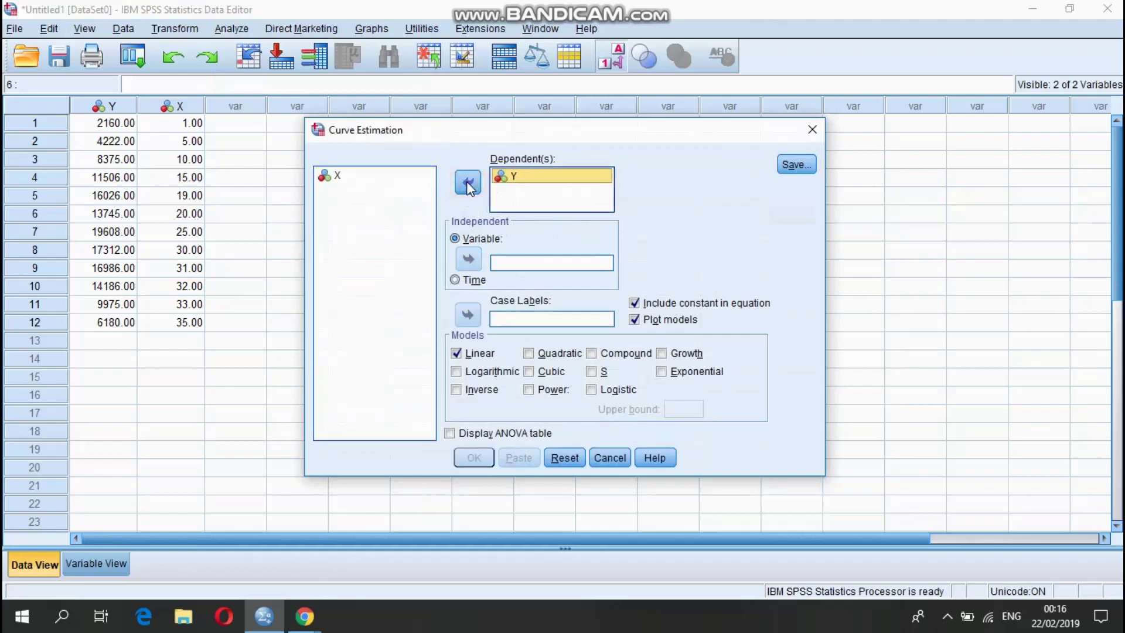
click(373, 175)
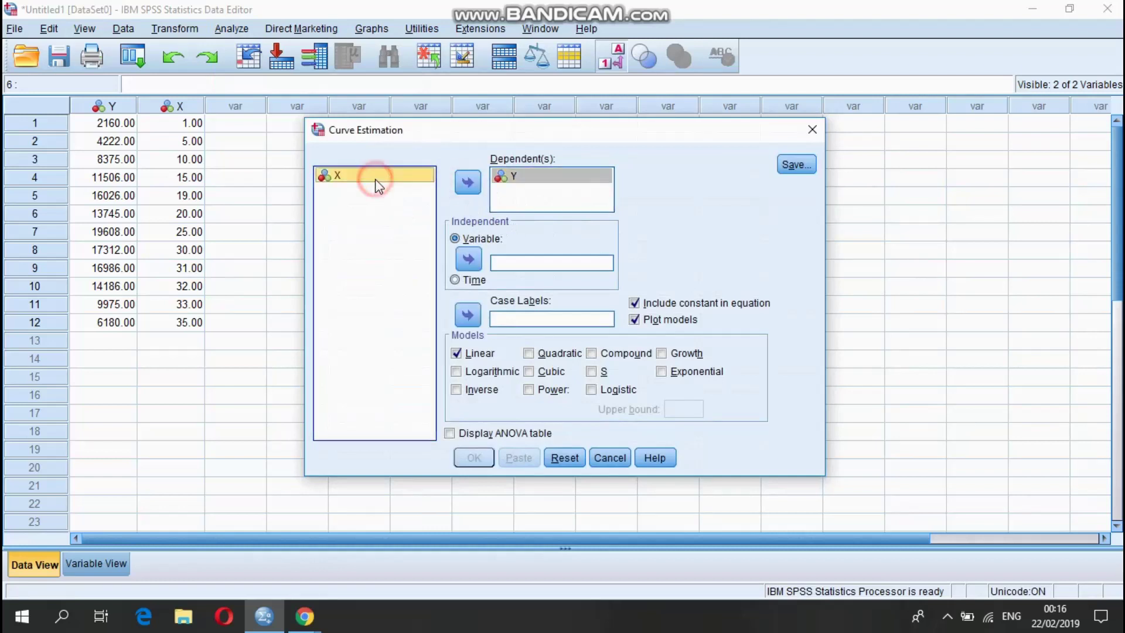
click(468, 259)
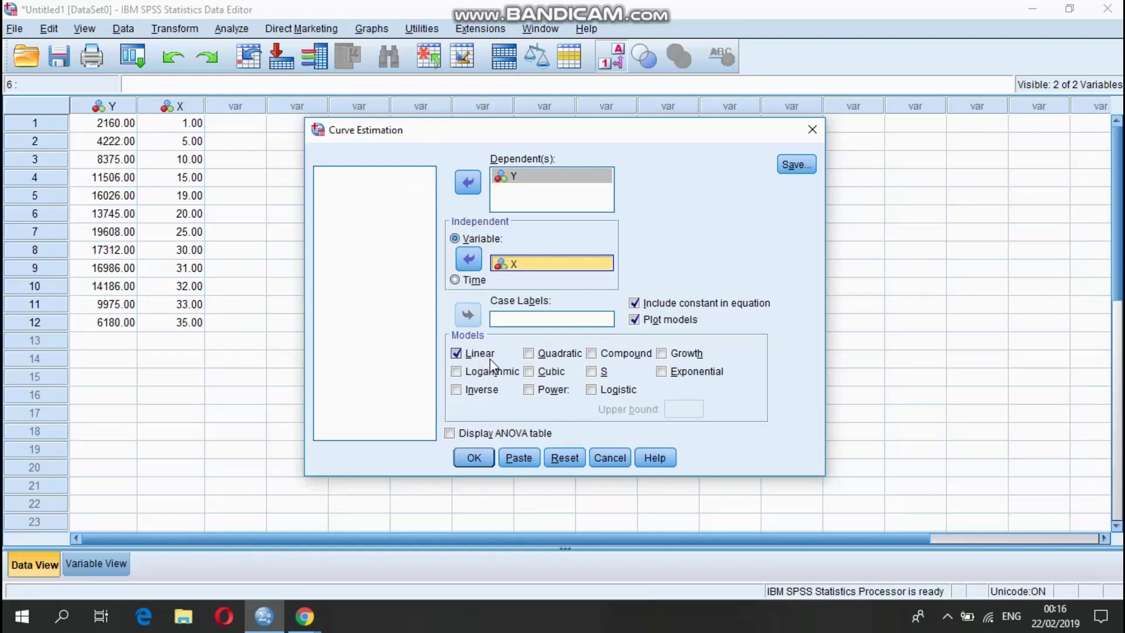
click(529, 354)
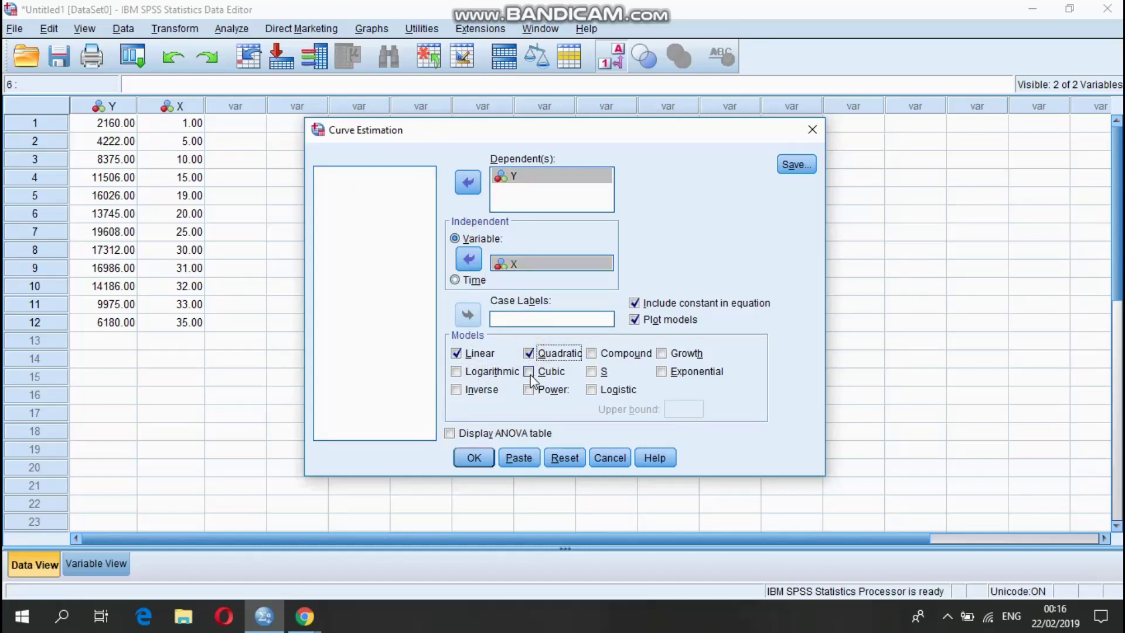
click(529, 374)
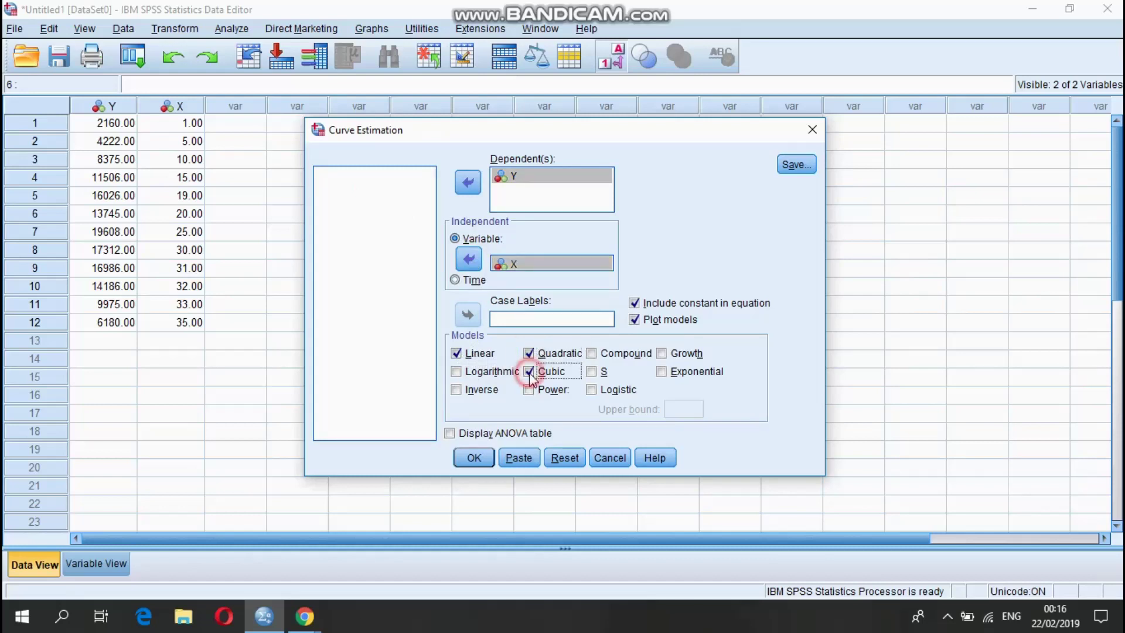
click(450, 434)
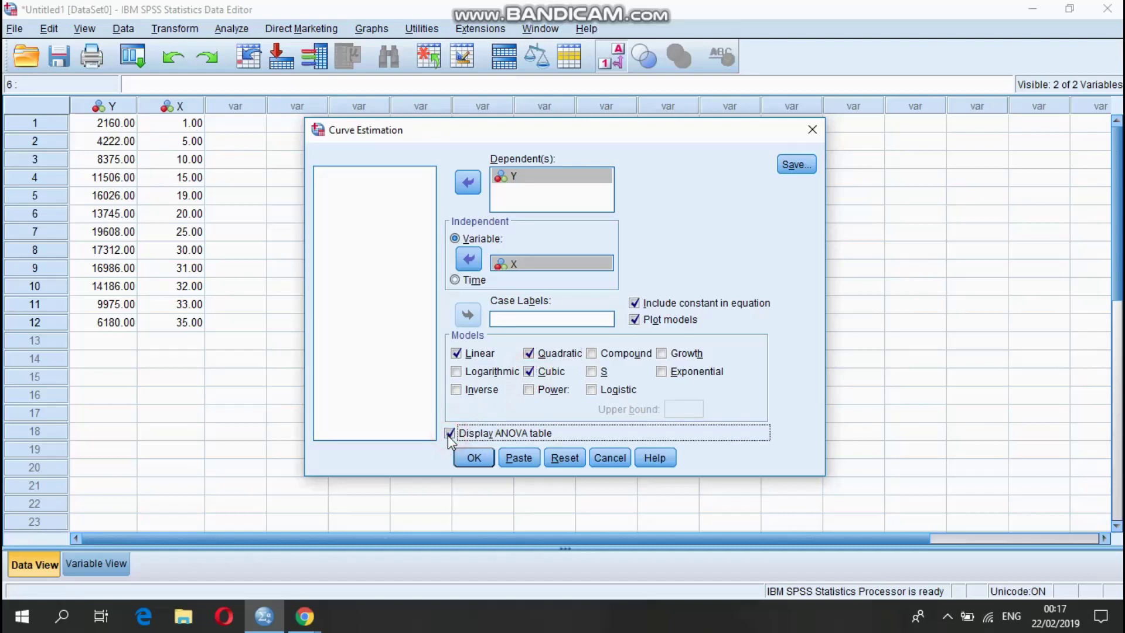
click(469, 458)
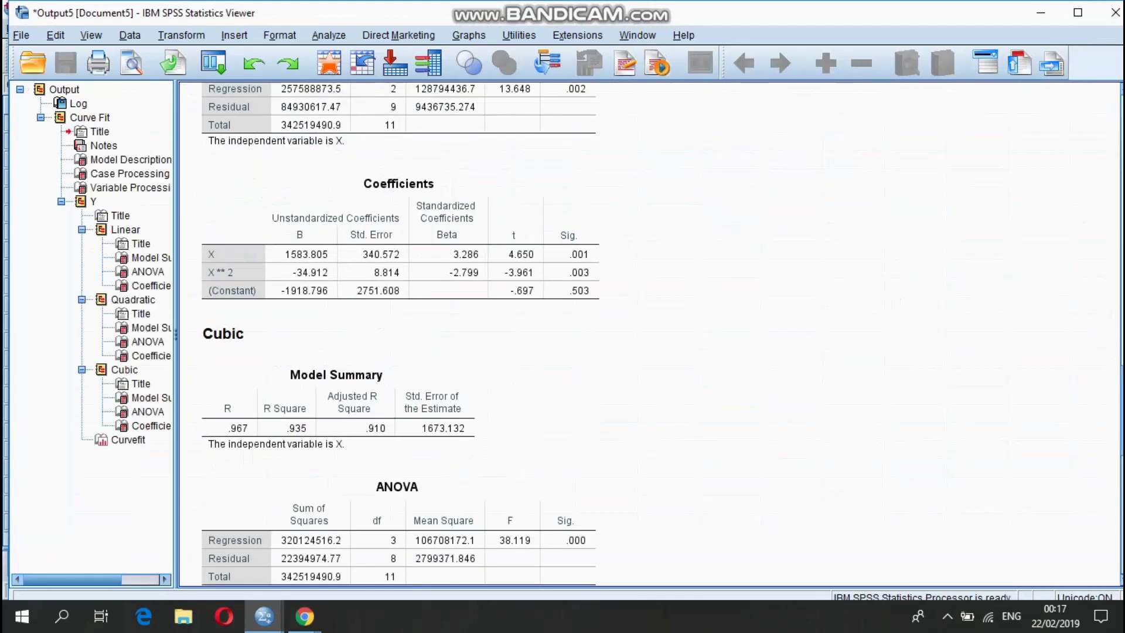
scroll(370, 334, up, 15)
scroll(369, 334, down, 3)
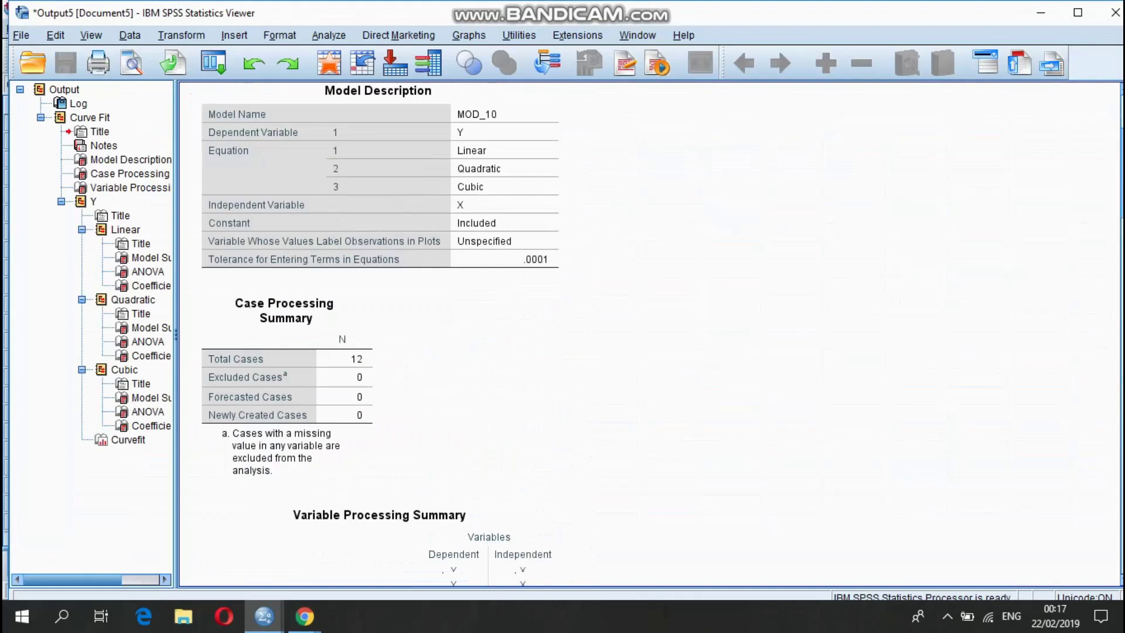
scroll(271, 348, down, 5)
scroll(271, 348, down, 6)
scroll(271, 348, down, 1)
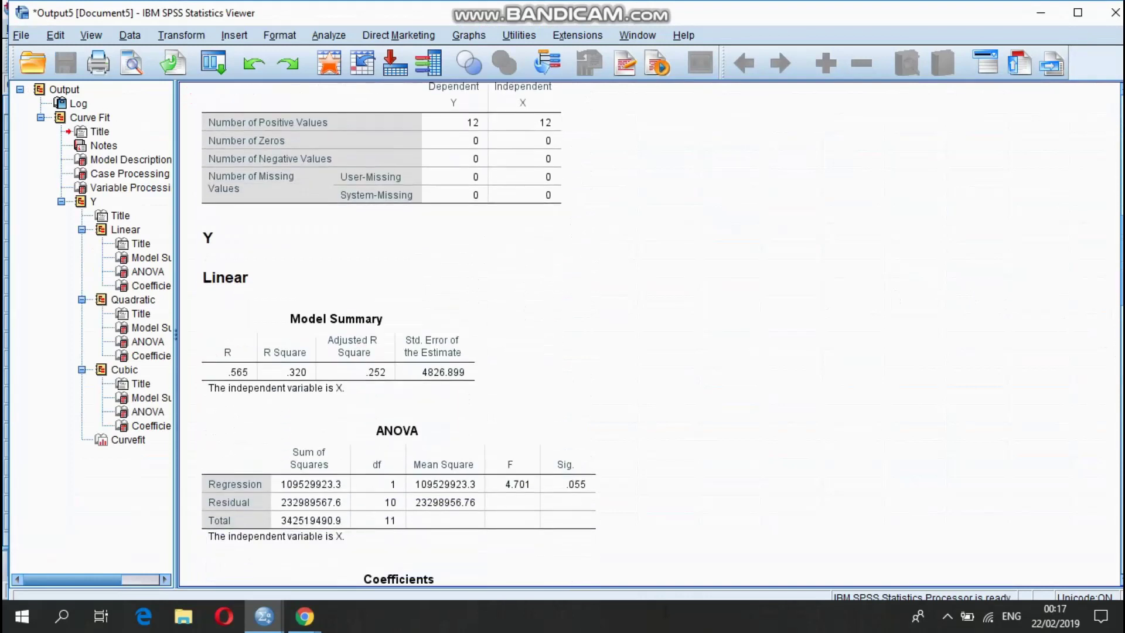
click(271, 346)
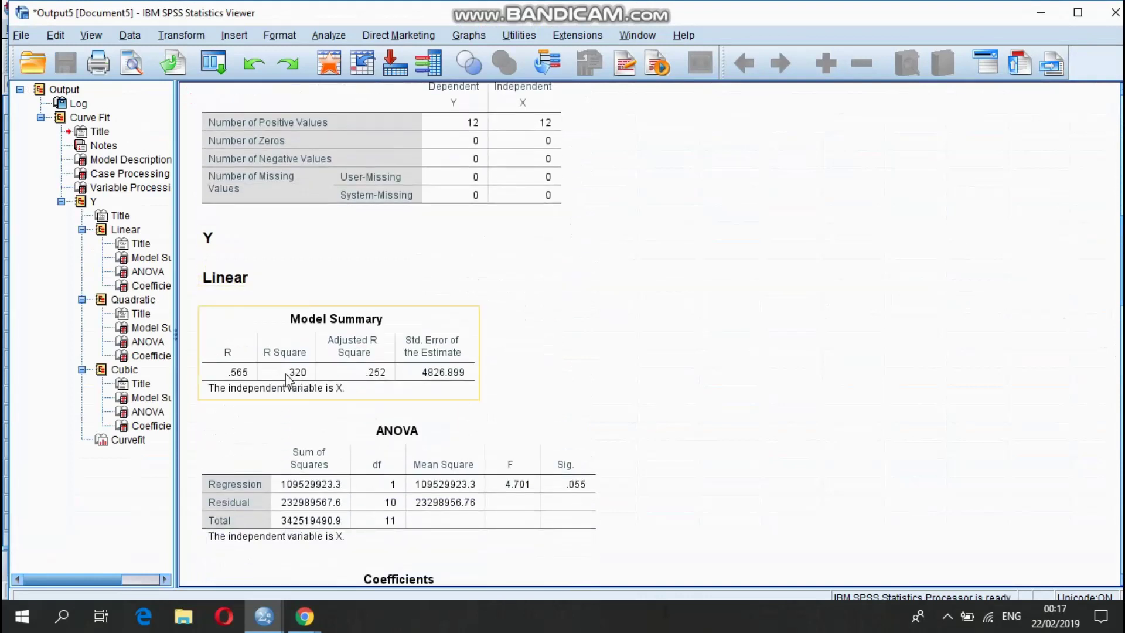
click(856, 335)
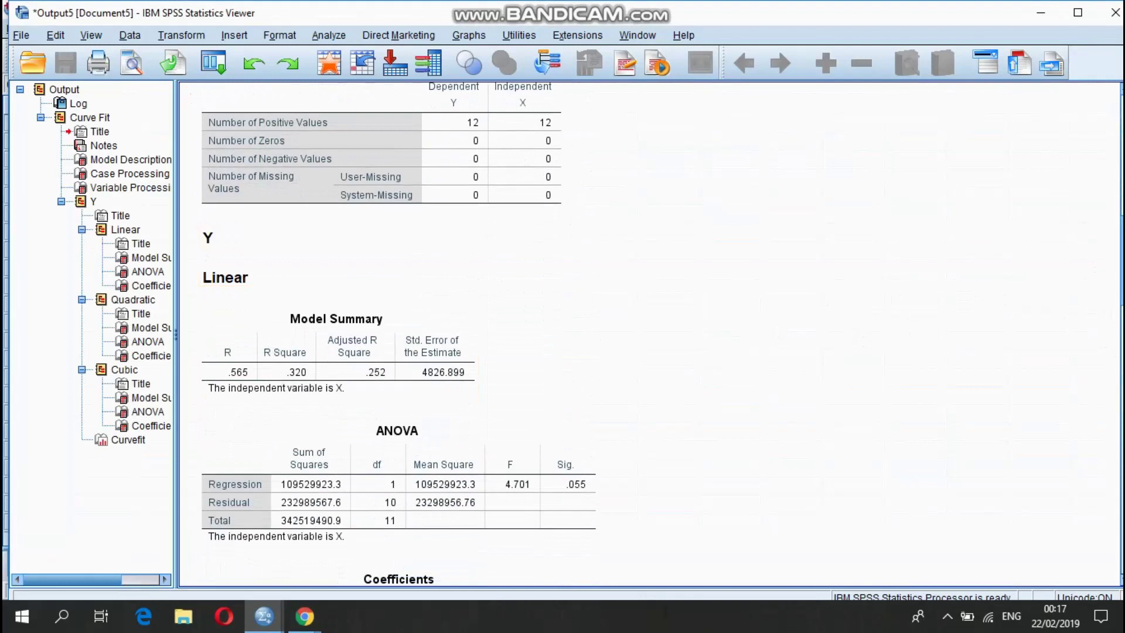
scroll(651, 334, down, 2)
scroll(650, 334, down, 4)
scroll(650, 334, down, 4)
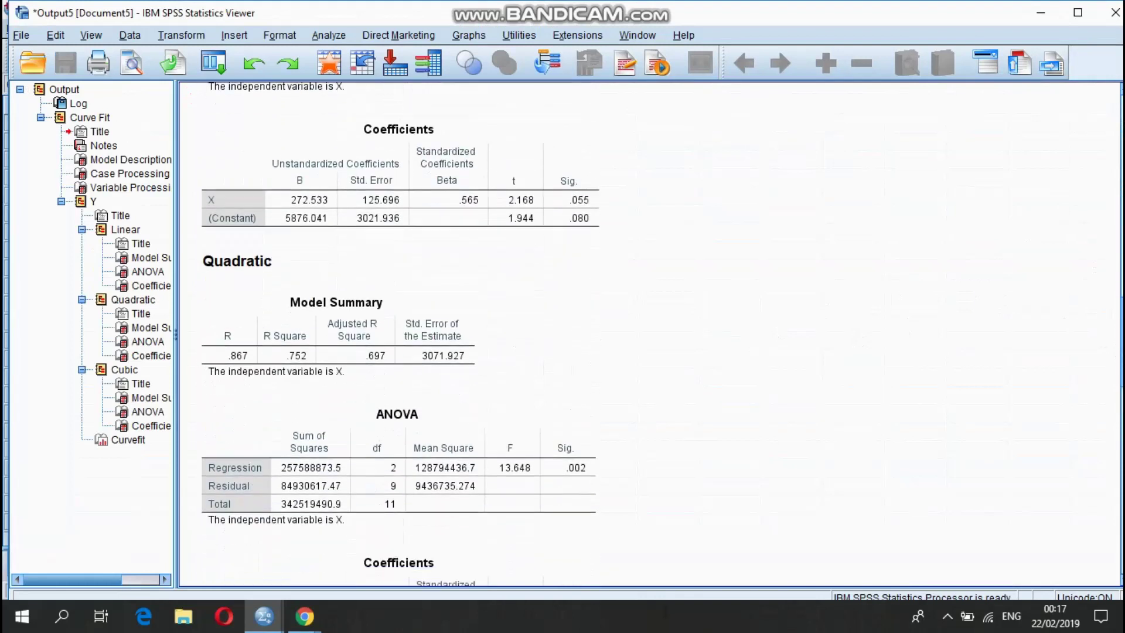
scroll(651, 333, down, 1)
click(403, 334)
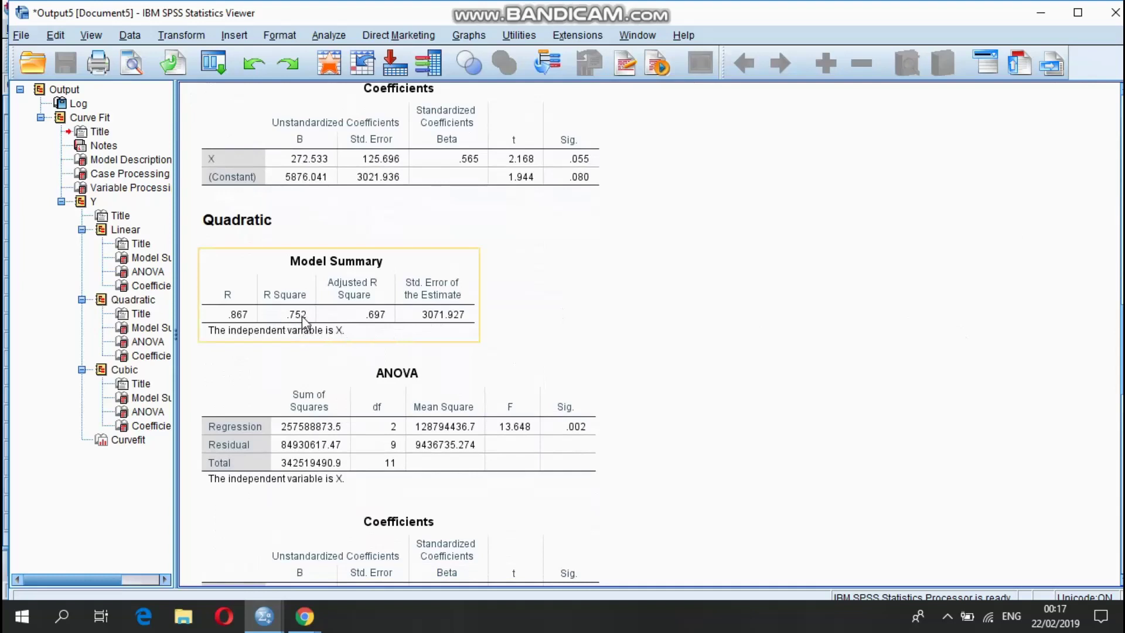
click(767, 369)
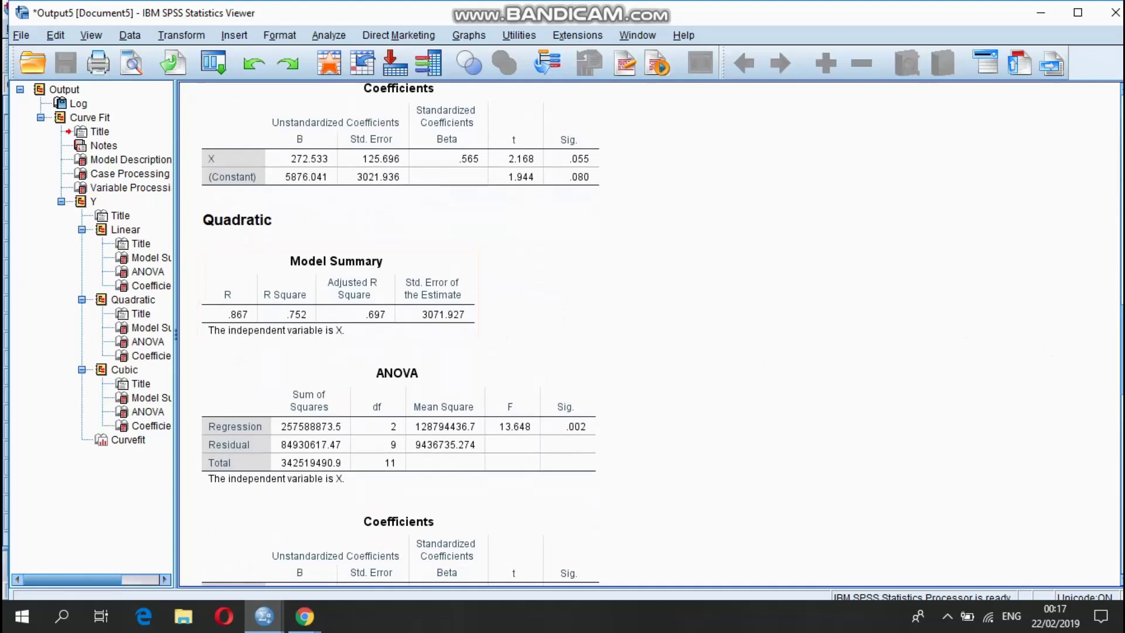
scroll(400, 331, down, 6)
scroll(399, 331, down, 5)
scroll(399, 331, down, 3)
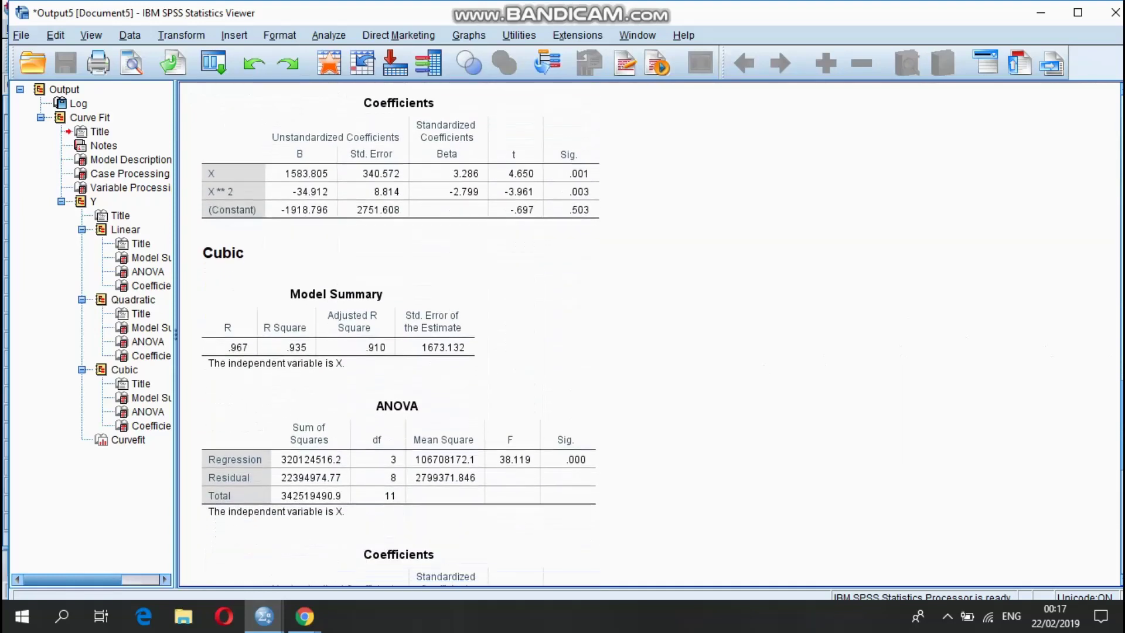
click(366, 381)
click(304, 334)
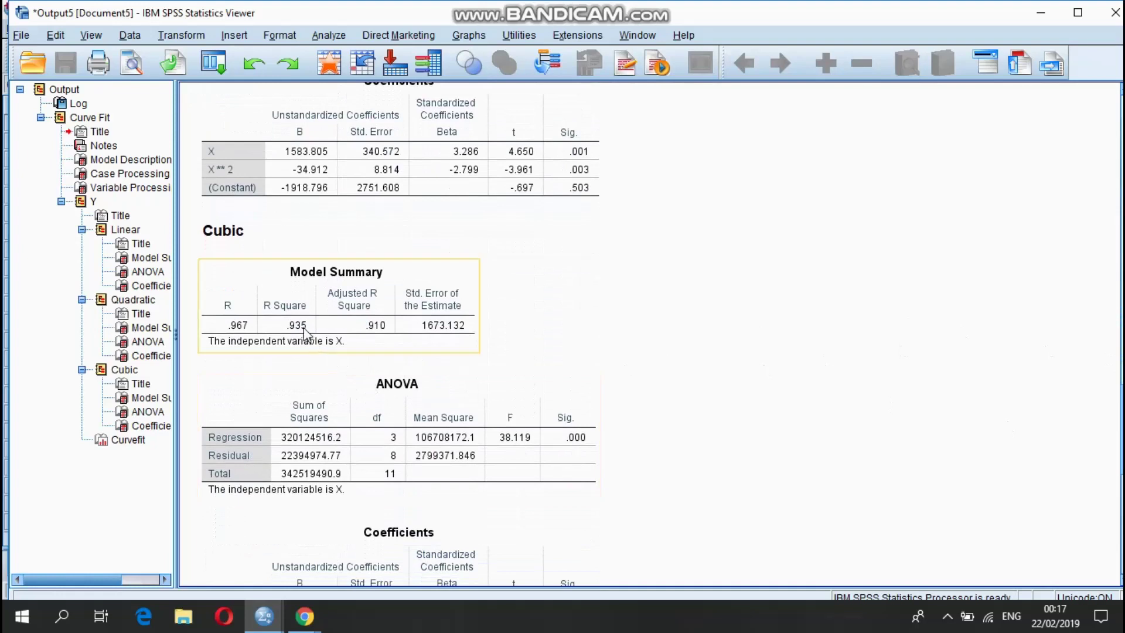